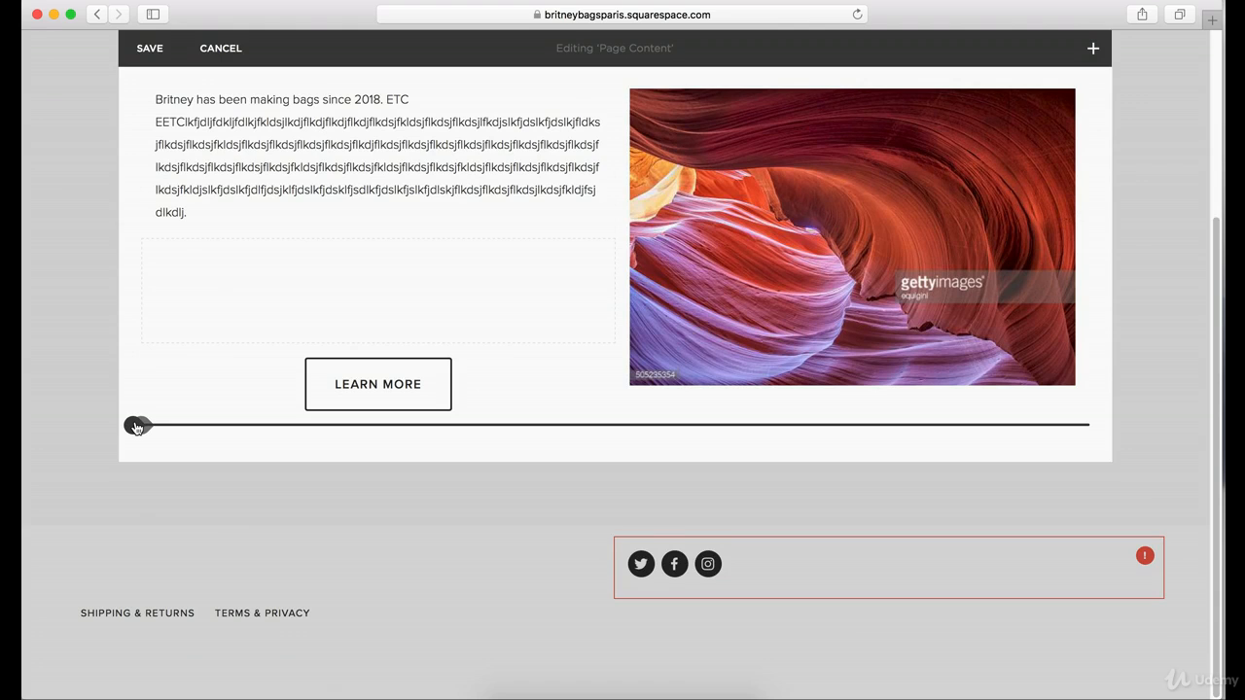
# Insert a Form block below the Learn More button on the page
pyautogui.click(136, 426)
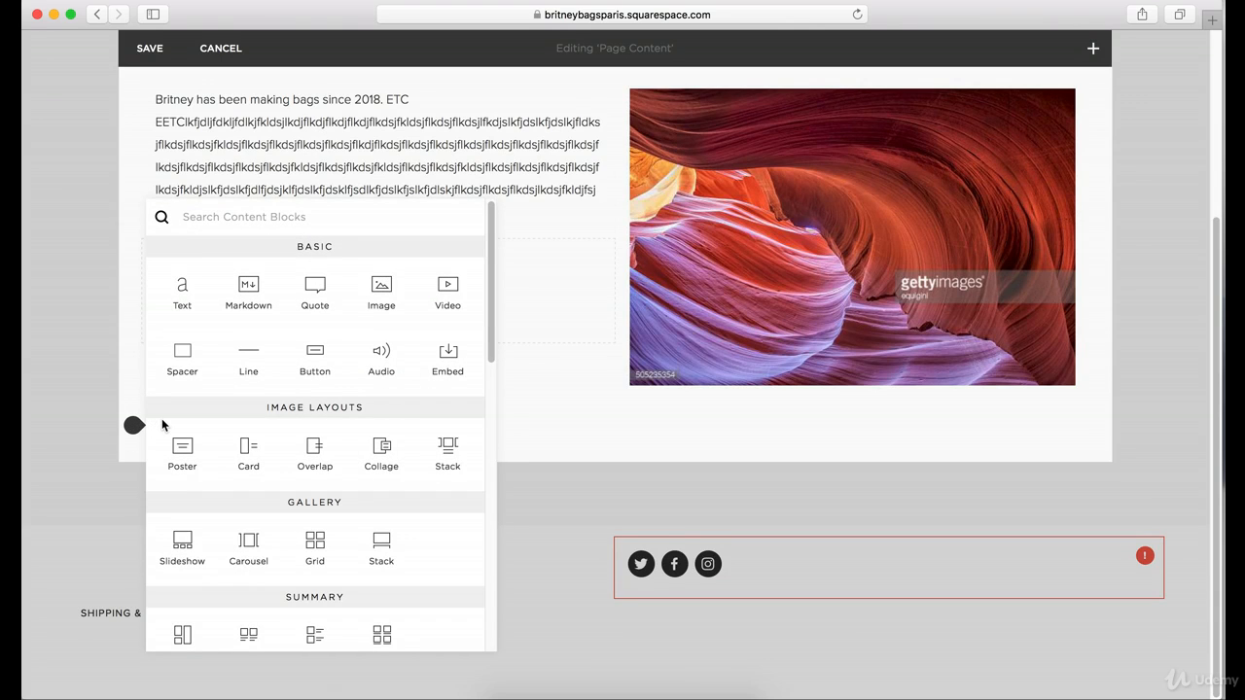
pyautogui.scroll(-2, 261, 414)
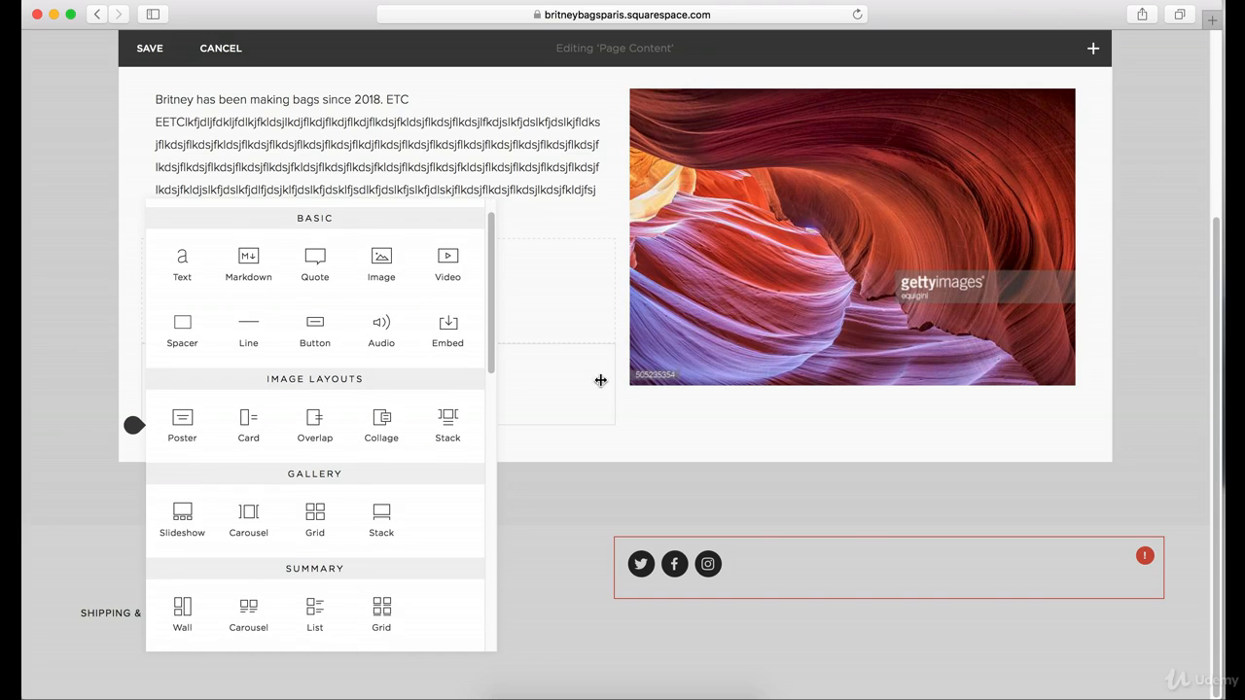
pyautogui.scroll(-3, 353, 481)
pyautogui.scroll(-4, 343, 484)
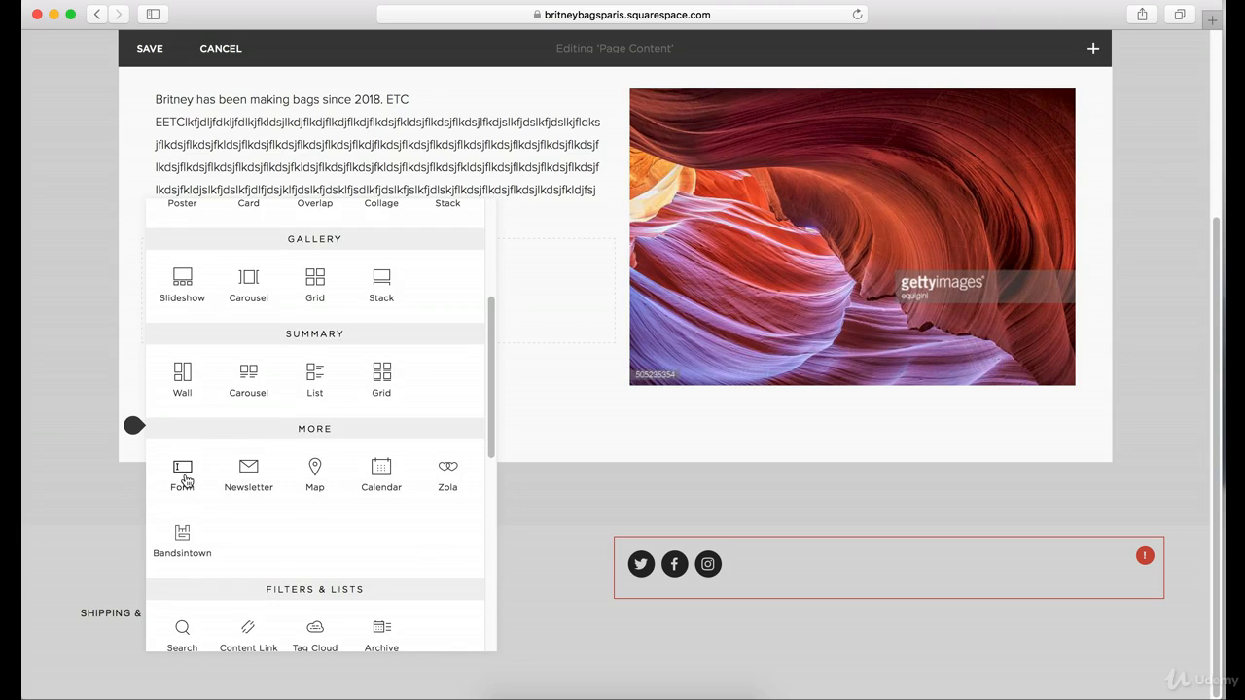
pyautogui.click(183, 470)
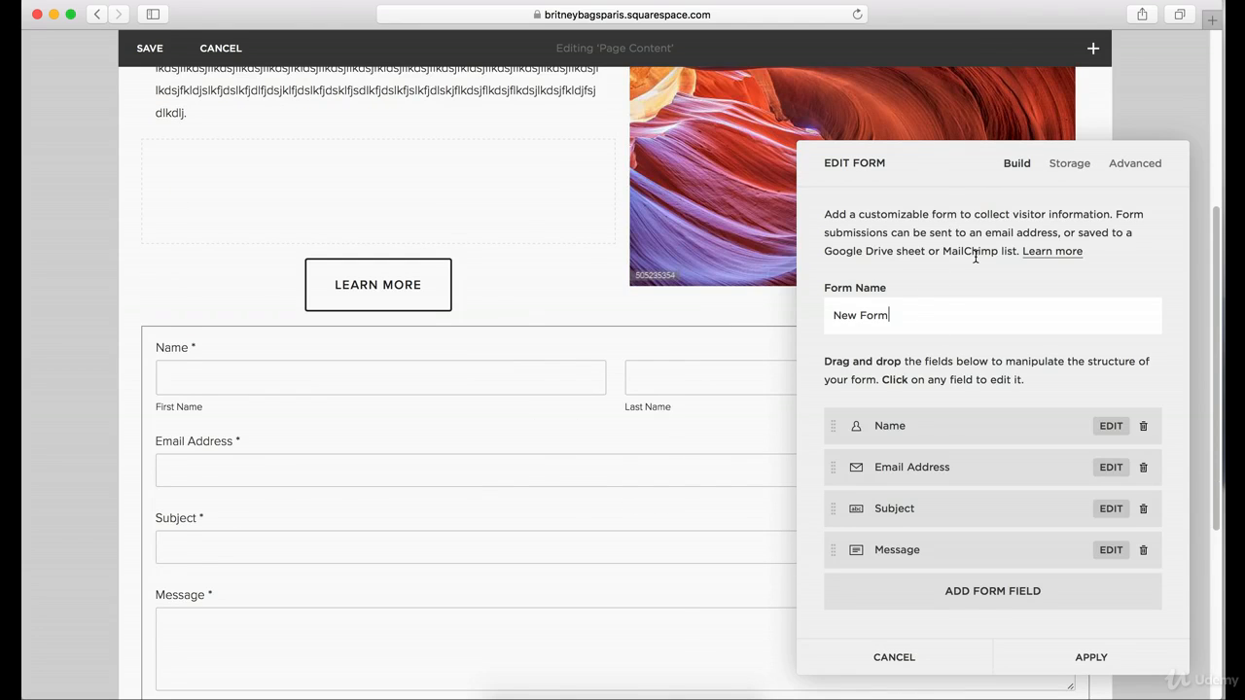
# Name the new form Contact Us and apply the change
pyautogui.moveTo(915, 318); pyautogui.dragTo(847, 297)
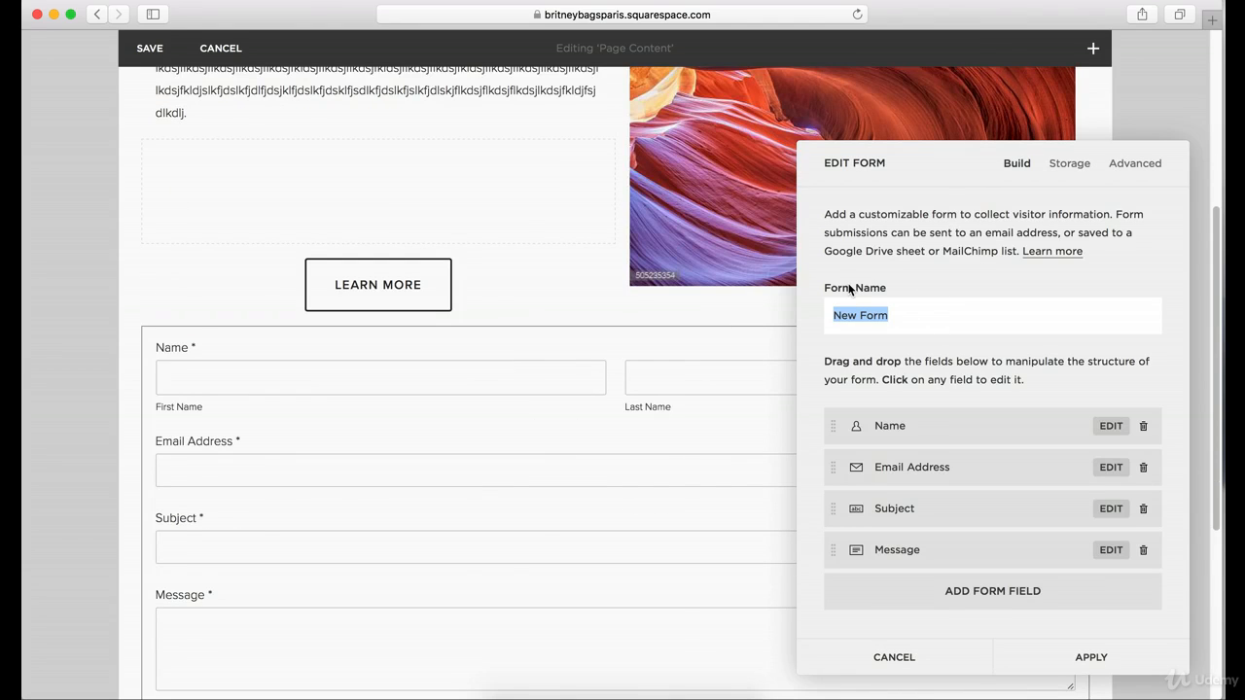
pyautogui.write('Con')
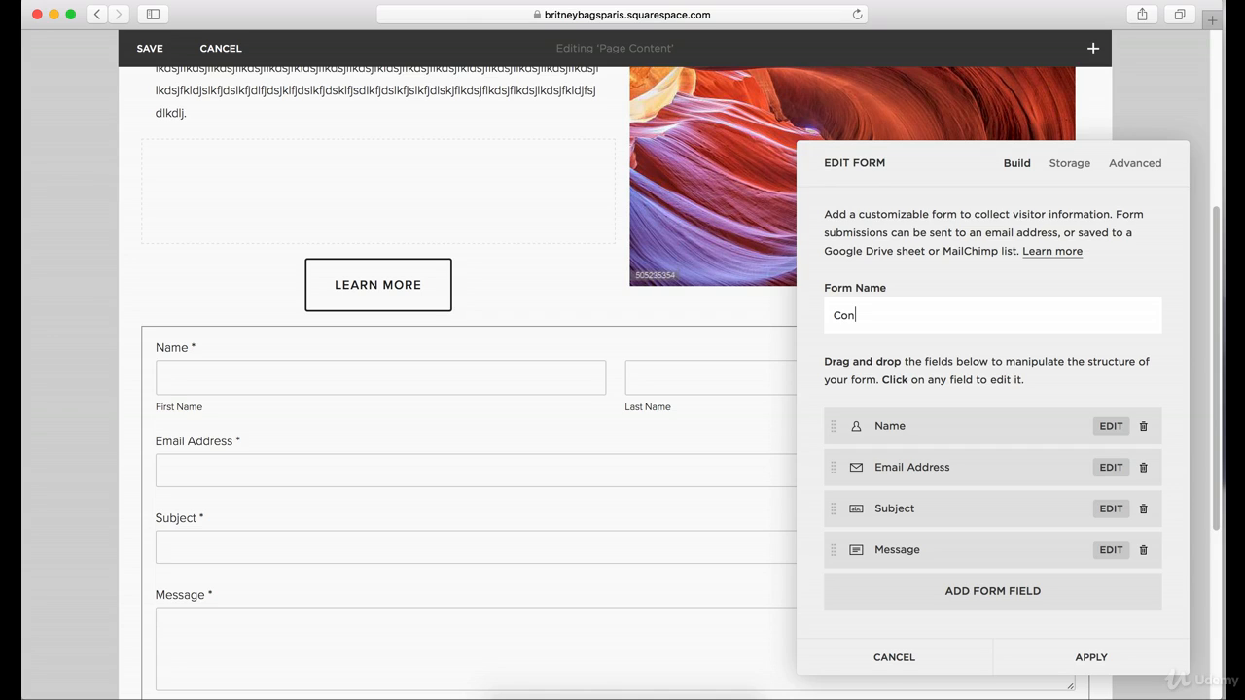
pyautogui.write('tact US')
pyautogui.press('BackSpace')
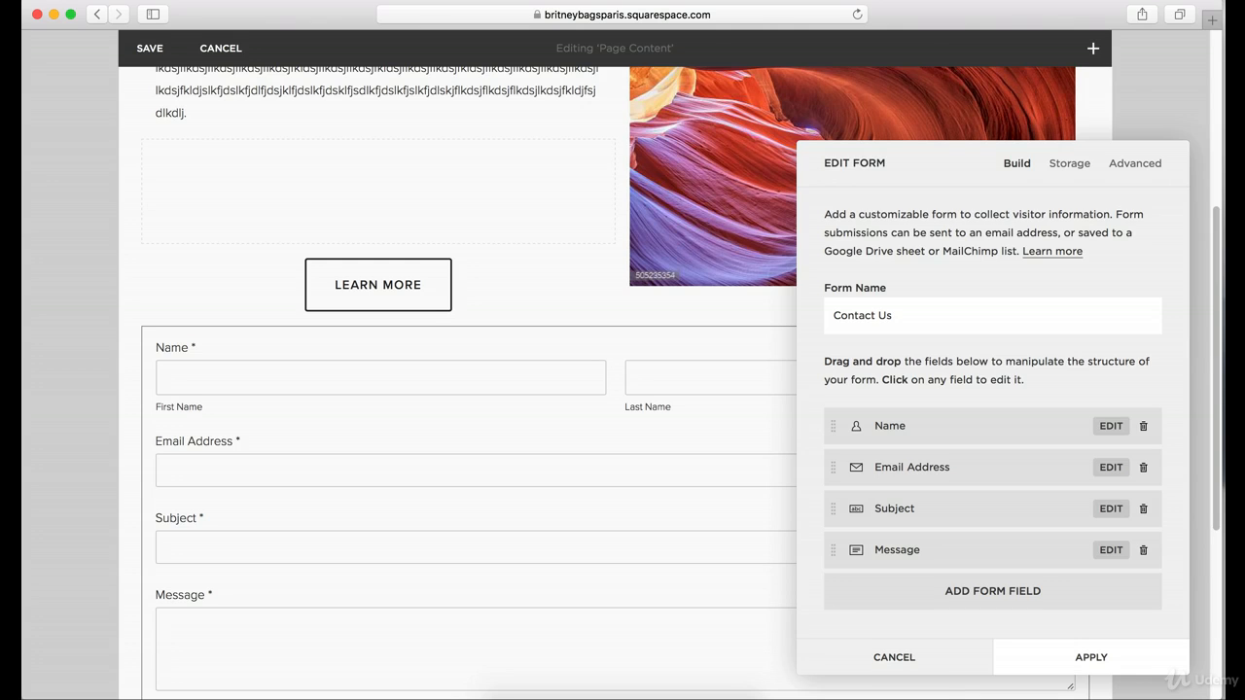
pyautogui.click(1091, 657)
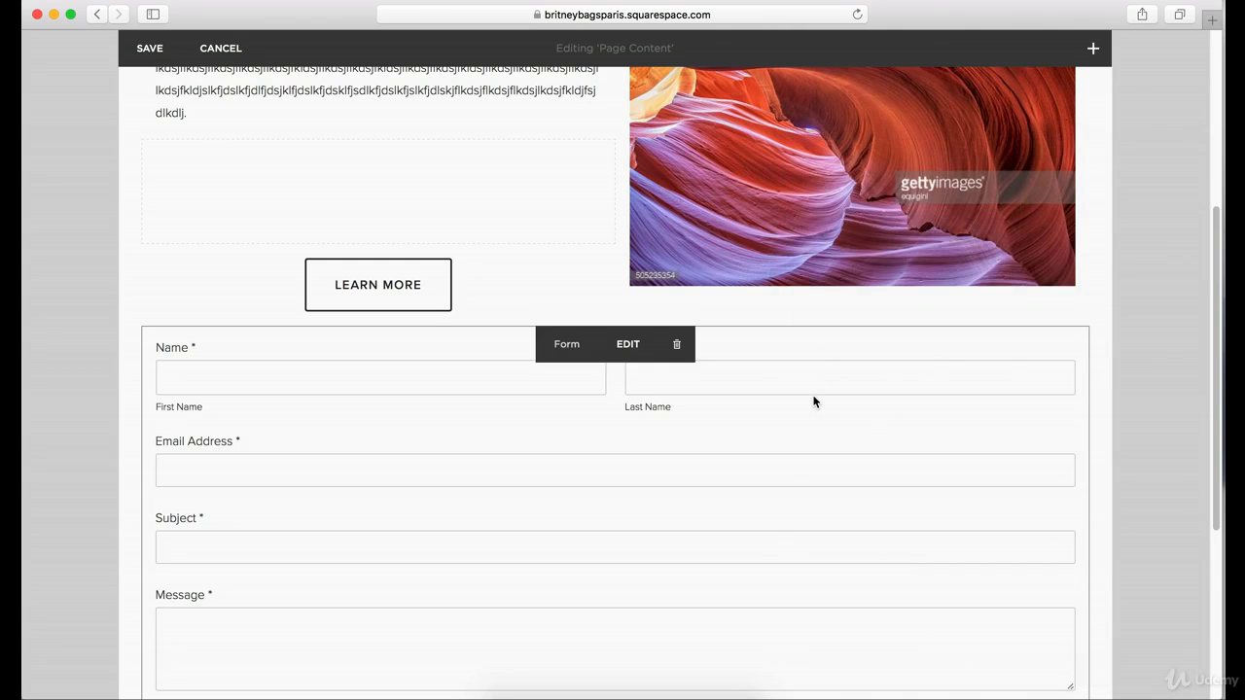
# Review the contact form's layout within the page and reopen the form's settings for editing
pyautogui.scroll(-4, 448, 320)
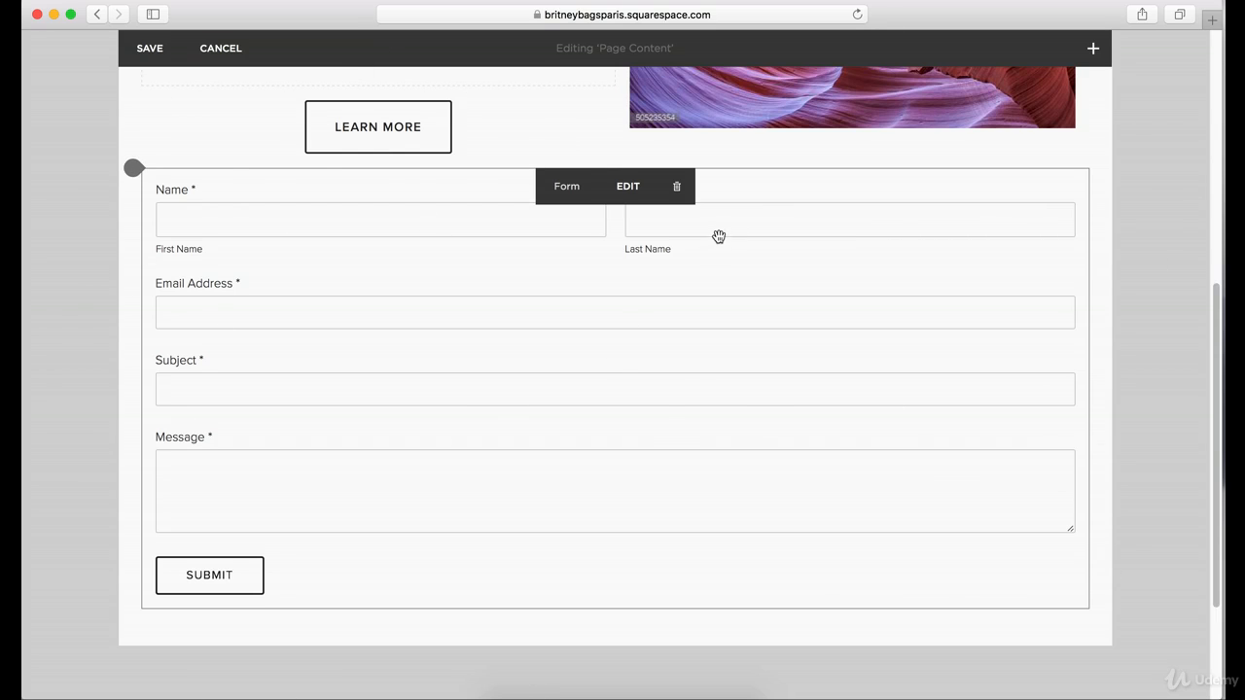
pyautogui.scroll(5, 711, 293)
pyautogui.scroll(-1, 711, 294)
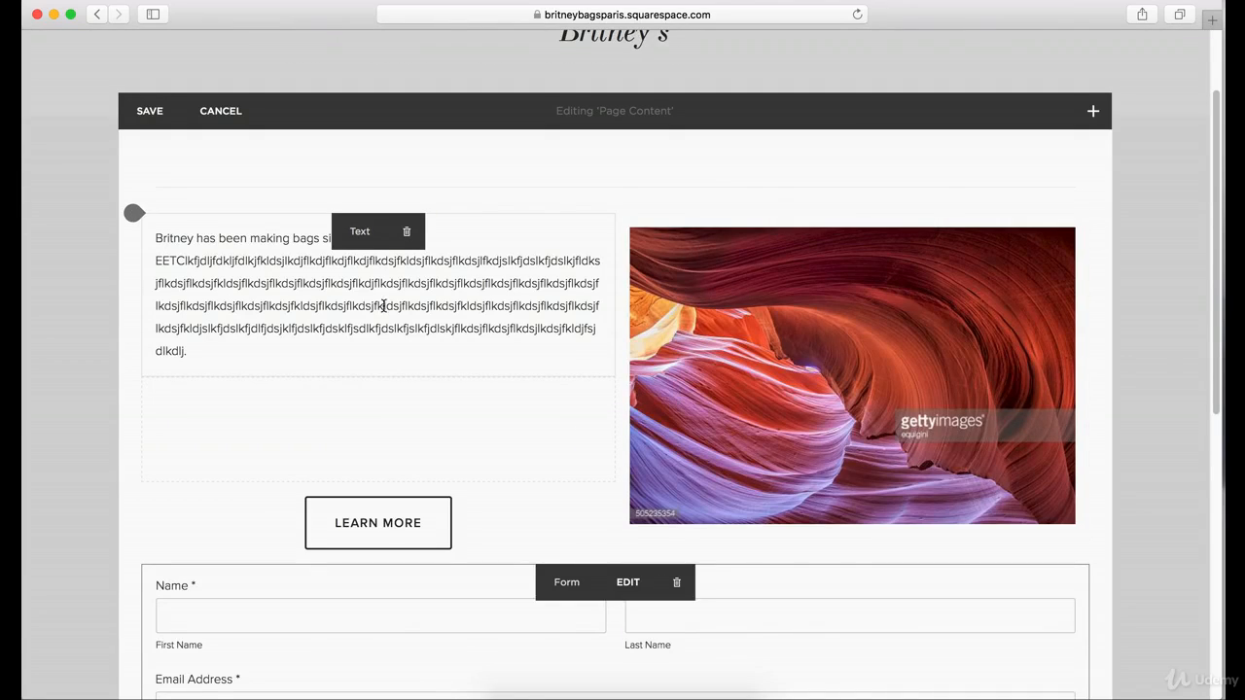
pyautogui.scroll(-3, 739, 346)
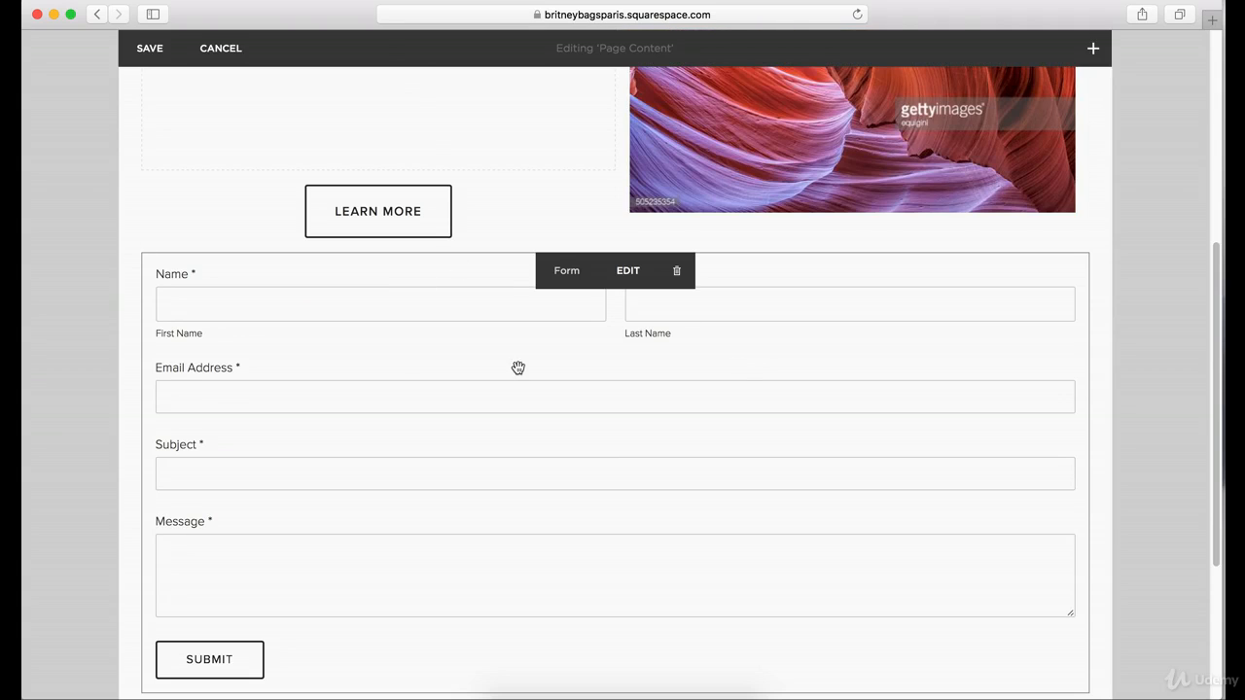
pyautogui.scroll(-3, 530, 375)
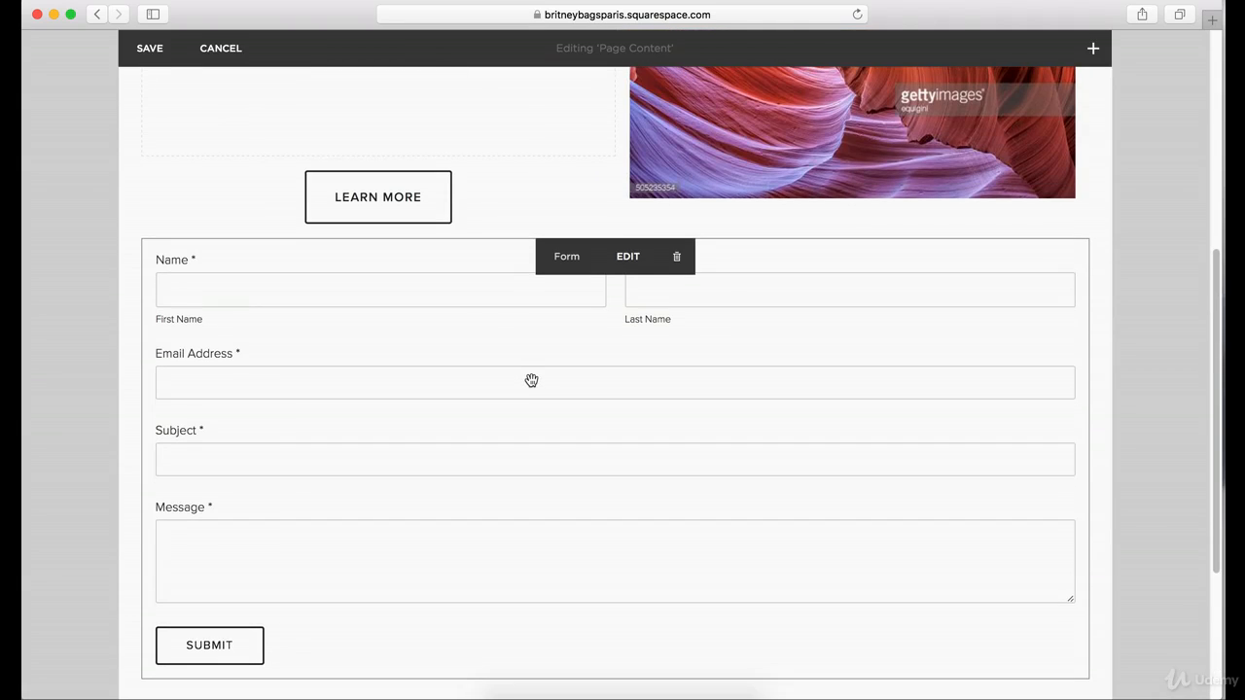
pyautogui.scroll(-1, 531, 375)
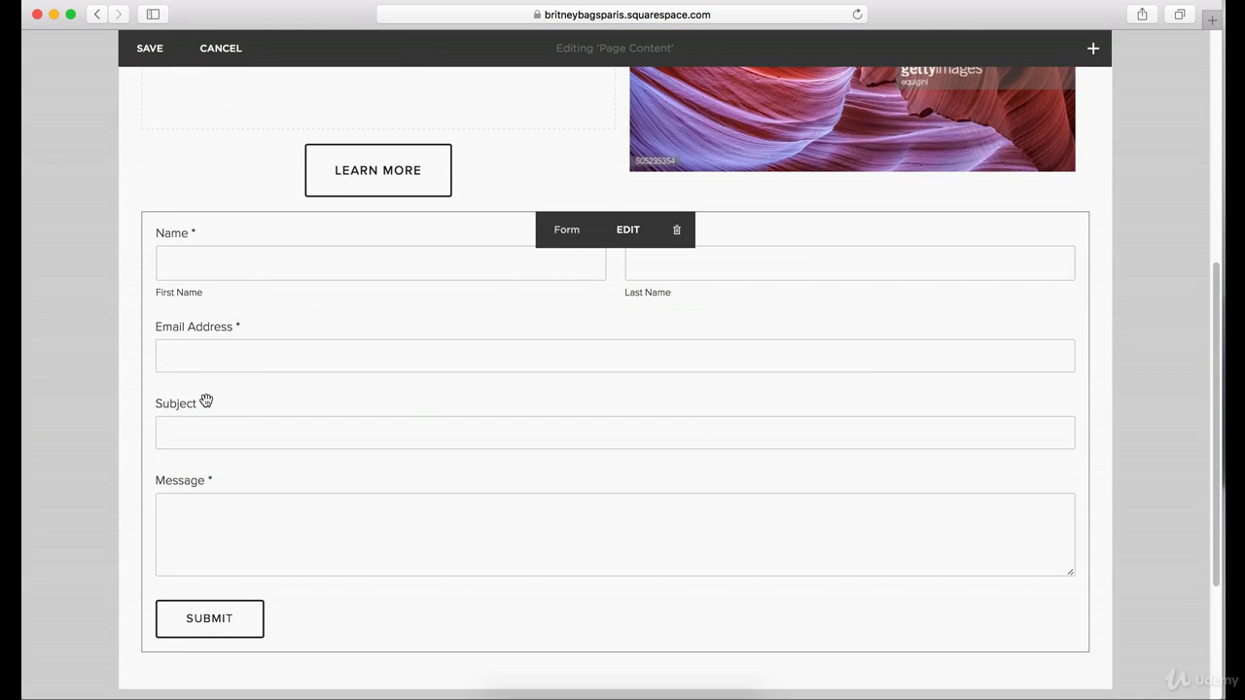
pyautogui.scroll(-1, 350, 440)
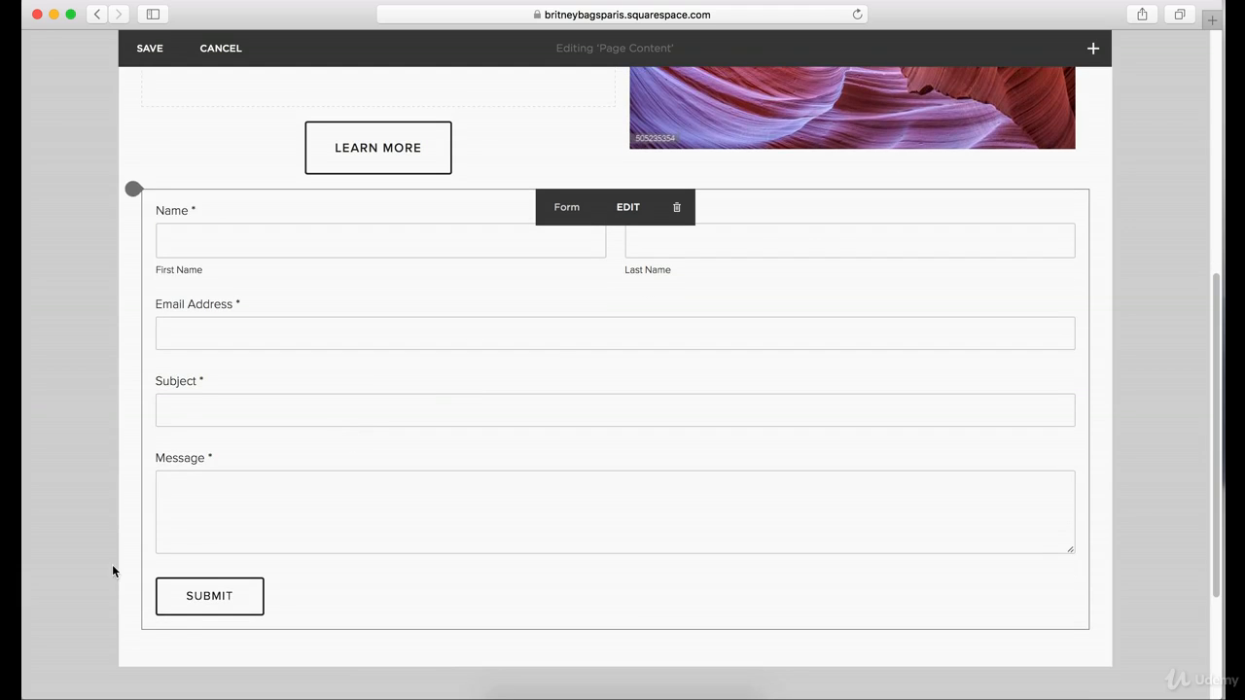
pyautogui.click(635, 222)
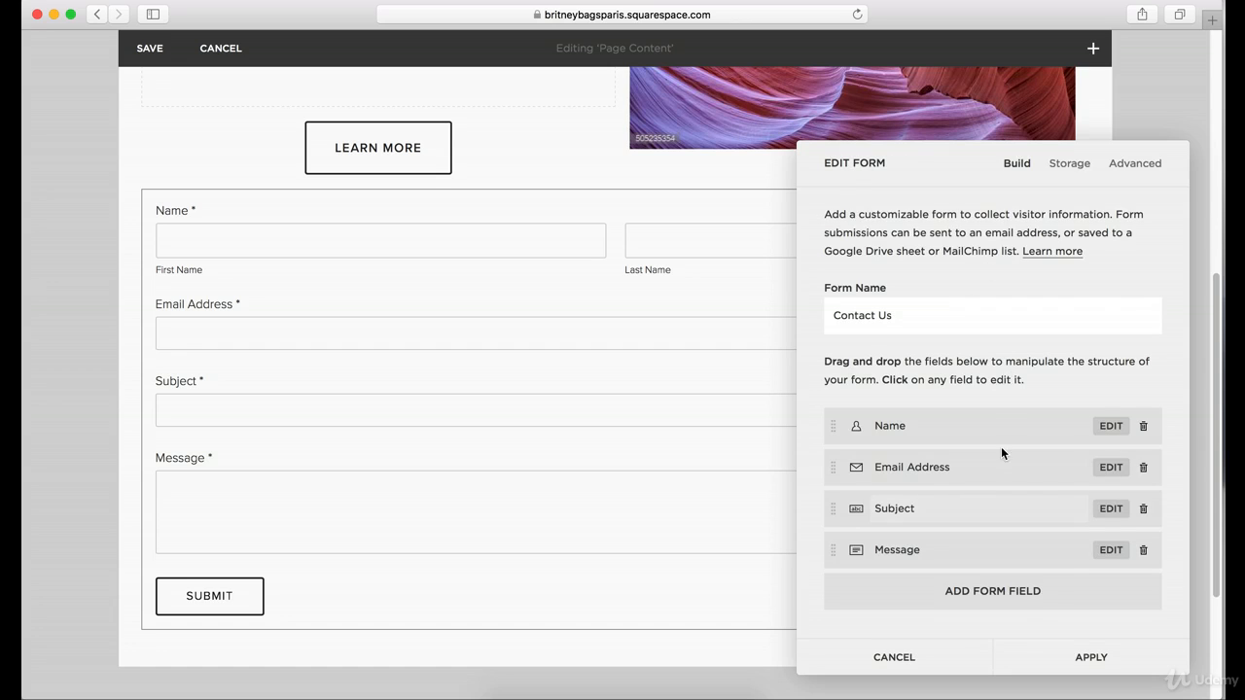
# Try relabelling the form's Name field as Age, and restore the label to Name
pyautogui.click(925, 424)
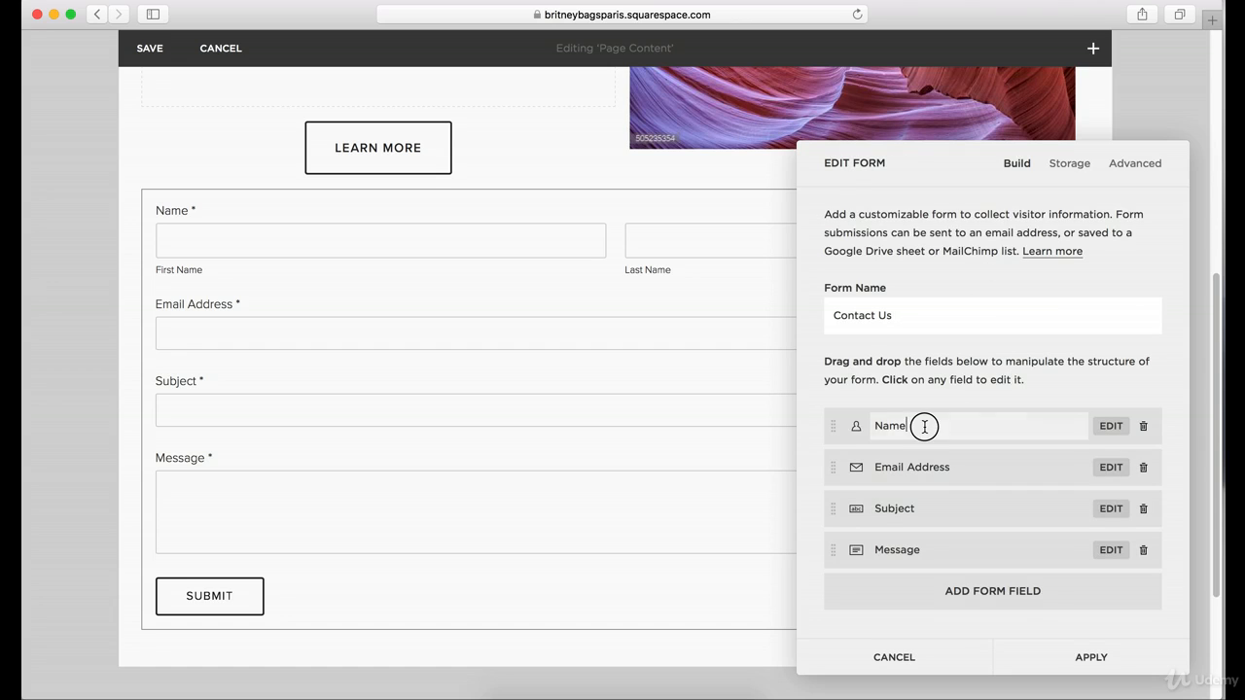
pyautogui.click(919, 424)
pyautogui.doubleClick(869, 413)
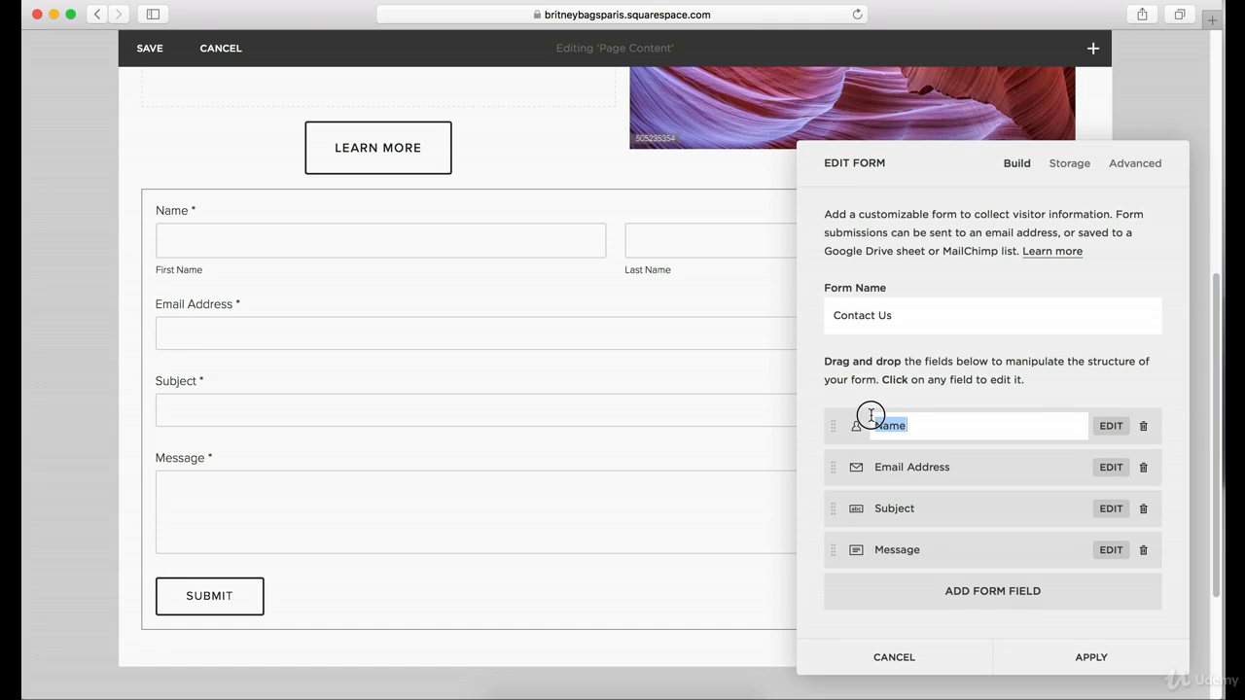
pyautogui.click(918, 422)
pyautogui.moveTo(919, 422); pyautogui.dragTo(853, 408)
pyautogui.write('Age')
pyautogui.press('BackSpace')
pyautogui.press('BackSpace')
pyautogui.press('BackSpace')
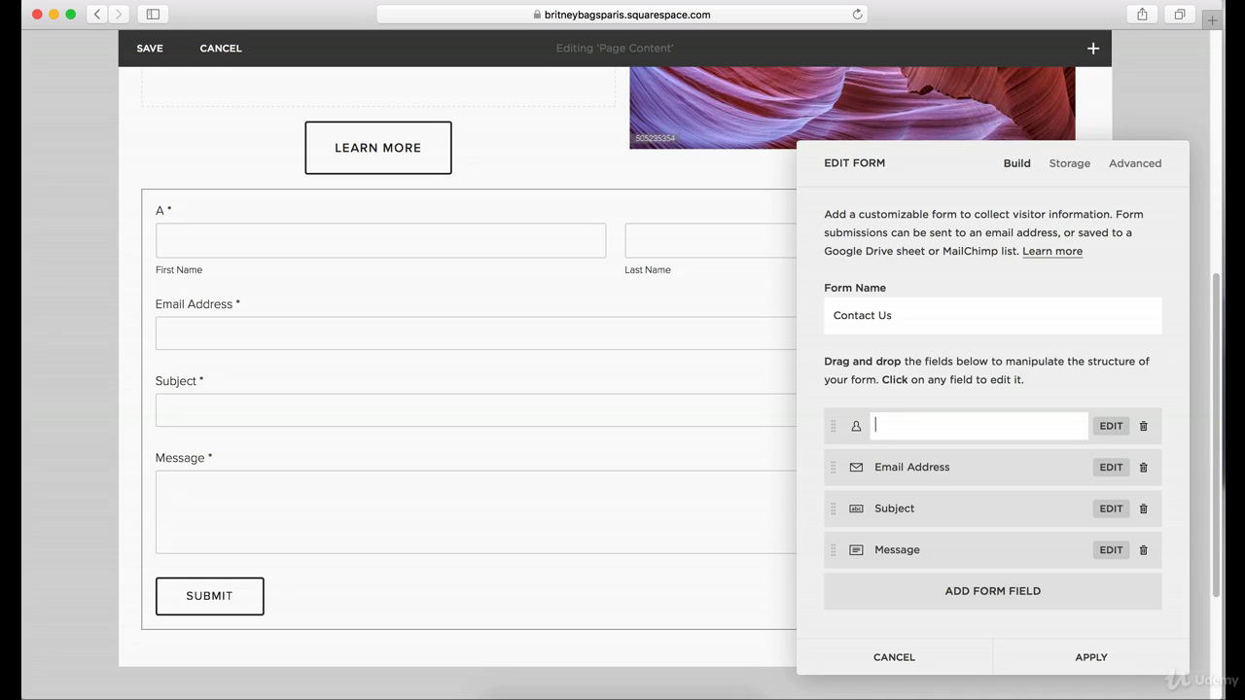
pyautogui.write('Name')
# Open the Name field's settings, toggle Required off and on again, and close them
pyautogui.click(1109, 428)
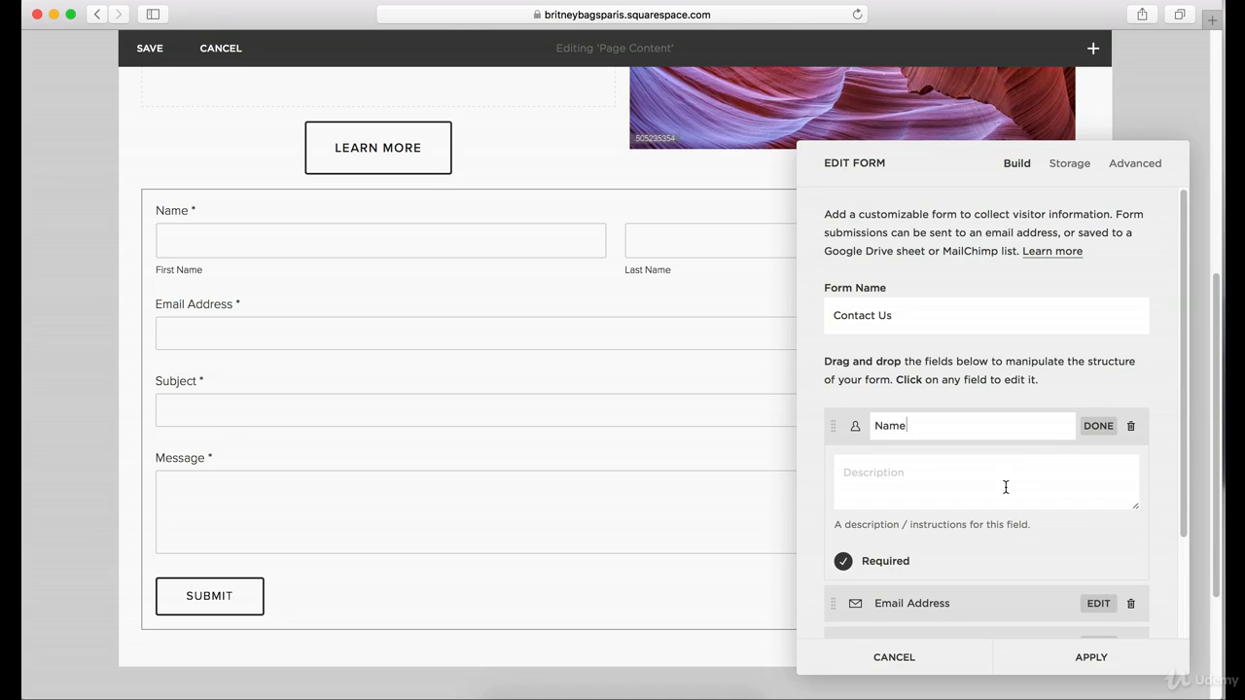
pyautogui.click(854, 563)
pyautogui.click(842, 562)
pyautogui.click(1098, 428)
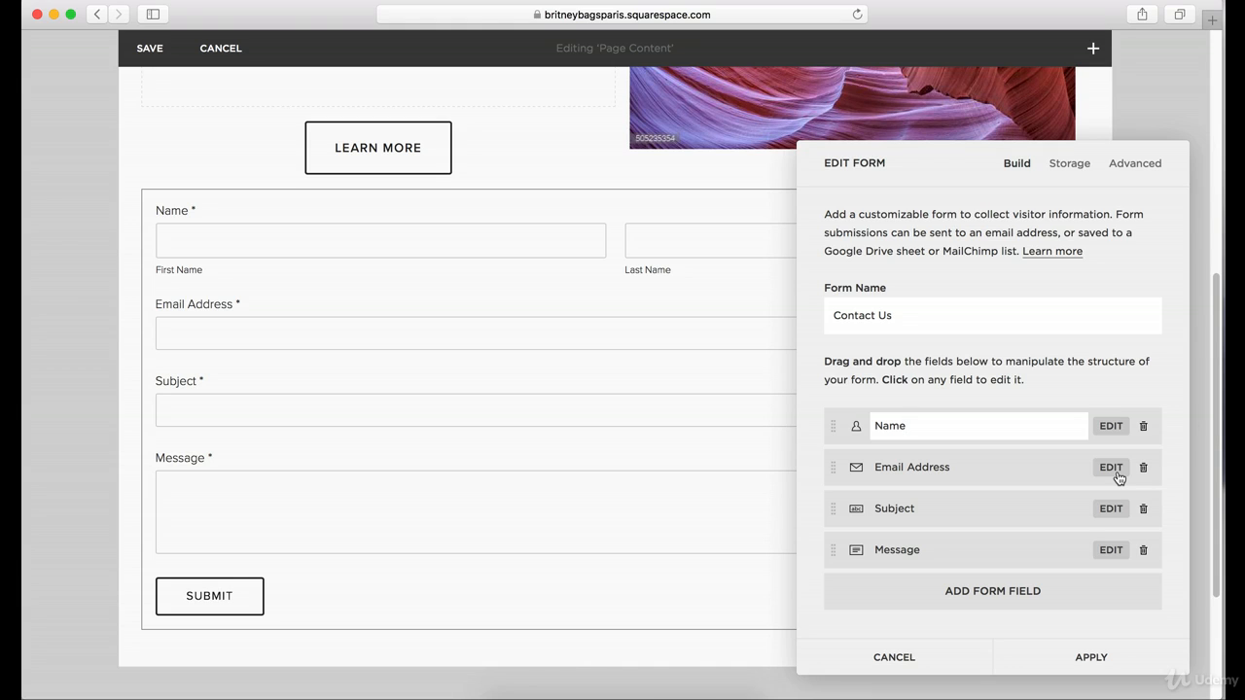
# Make the form's Message field optional by turning off its Required setting
pyautogui.click(1111, 551)
pyautogui.scroll(-4, 1040, 550)
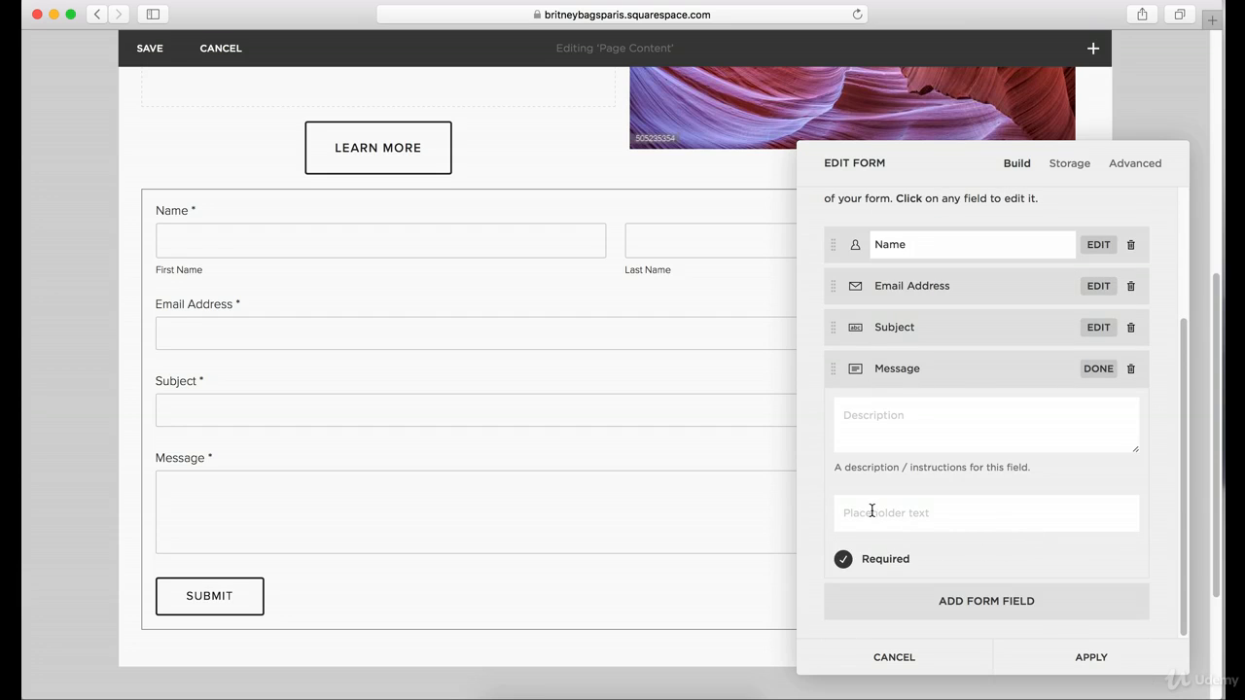
pyautogui.click(842, 564)
pyautogui.scroll(1, 1075, 447)
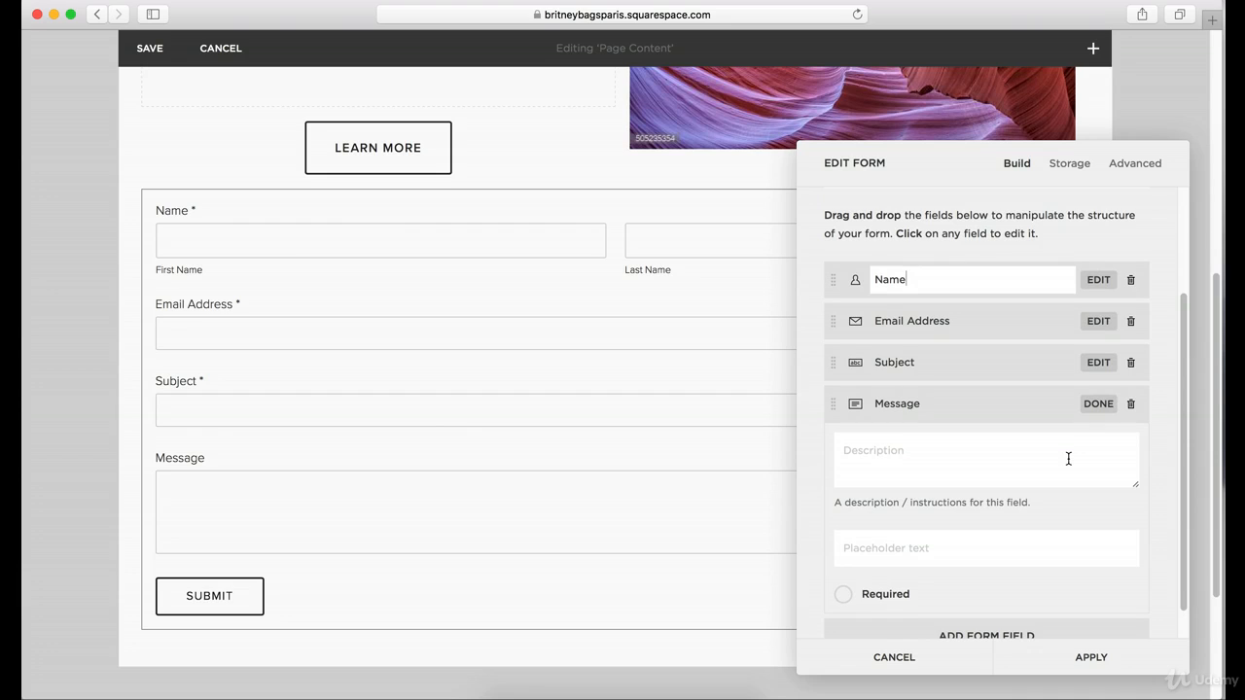
pyautogui.scroll(4, 997, 390)
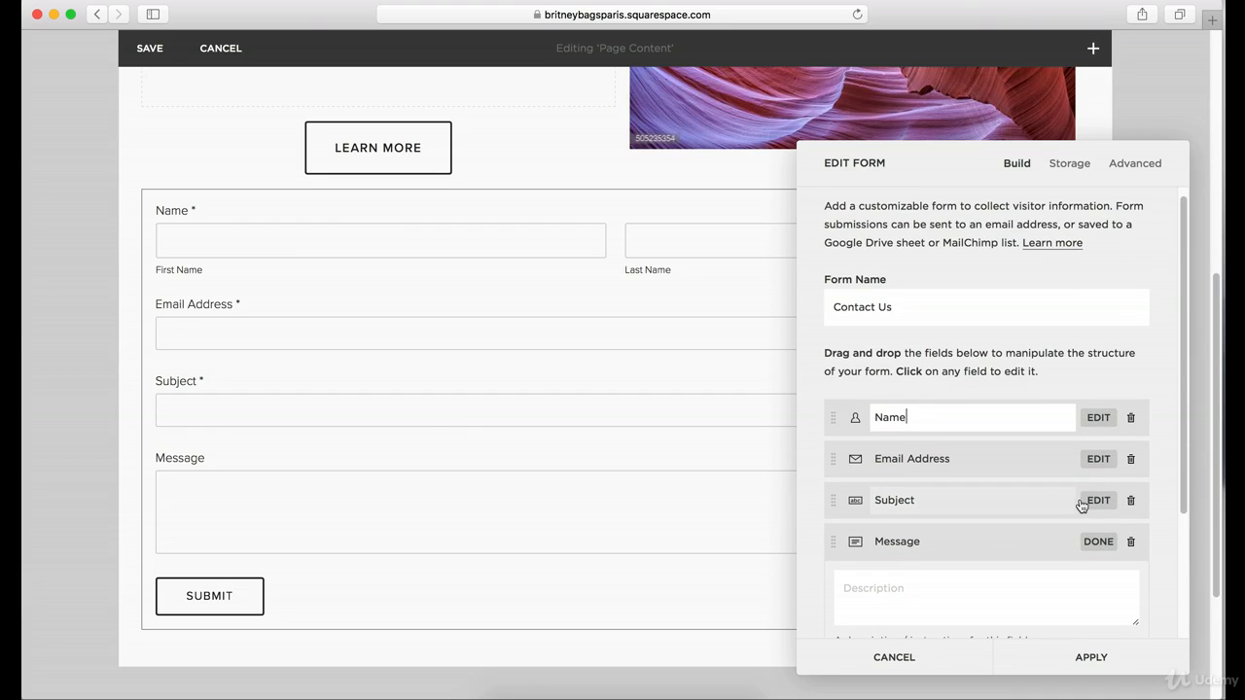
# Make the Subject field optional by turning off Required, and apply the form changes
pyautogui.click(1099, 502)
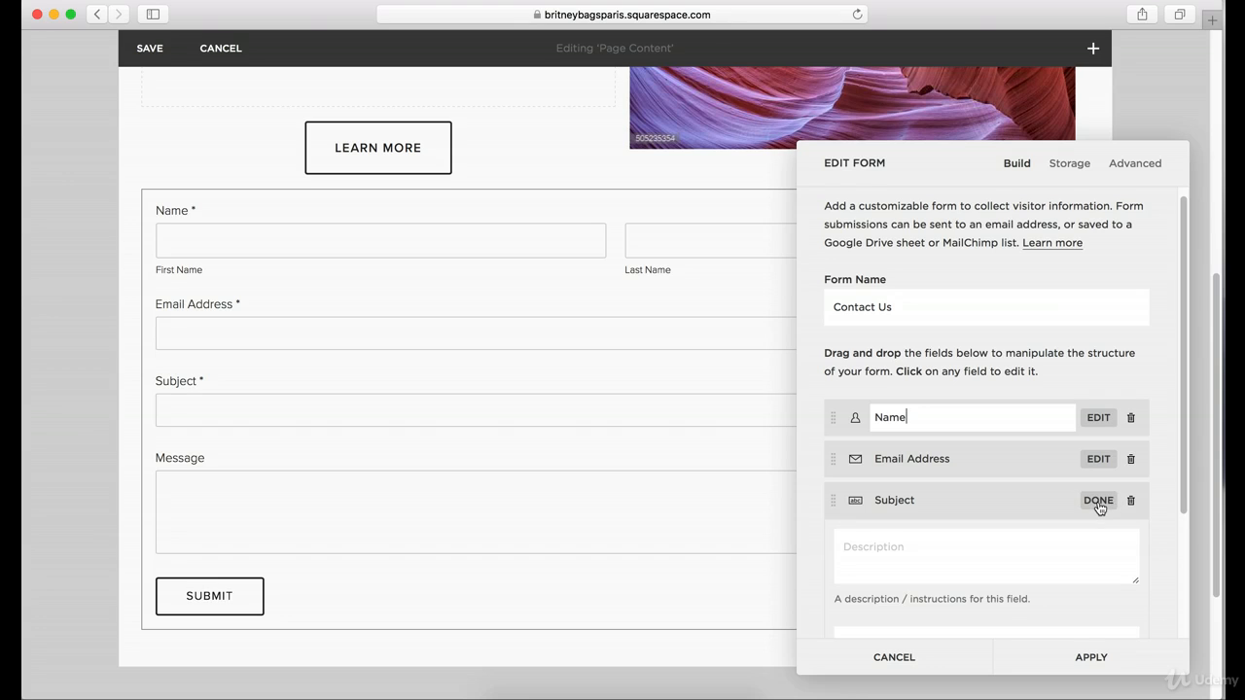
pyautogui.scroll(-3, 951, 538)
pyautogui.click(845, 562)
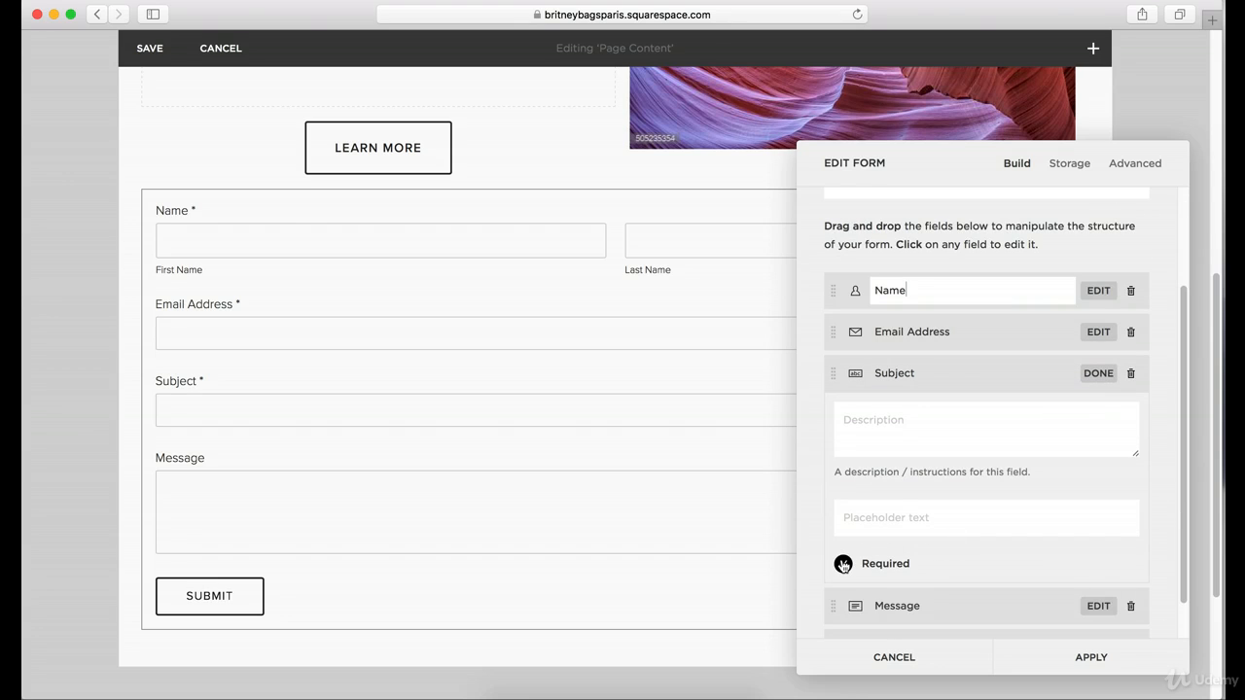
pyautogui.click(1091, 659)
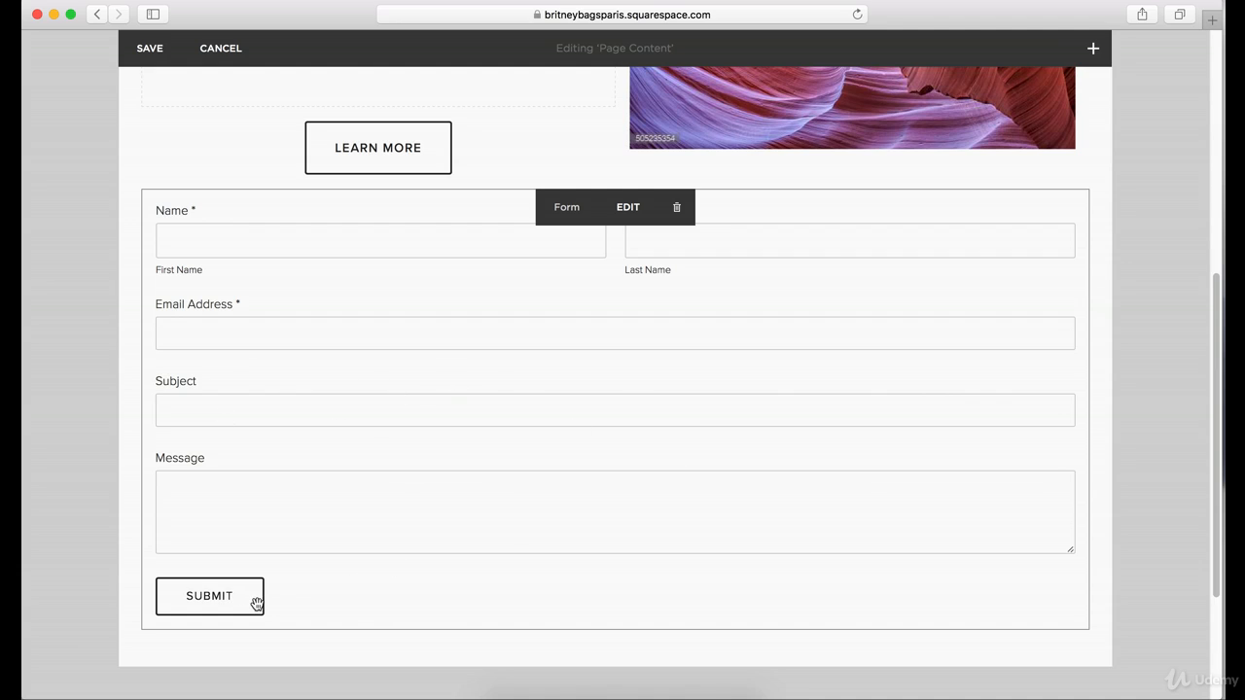
# Reopen the contact form's settings and add a Checkbox field after the Message field
pyautogui.click(630, 210)
pyautogui.click(915, 414)
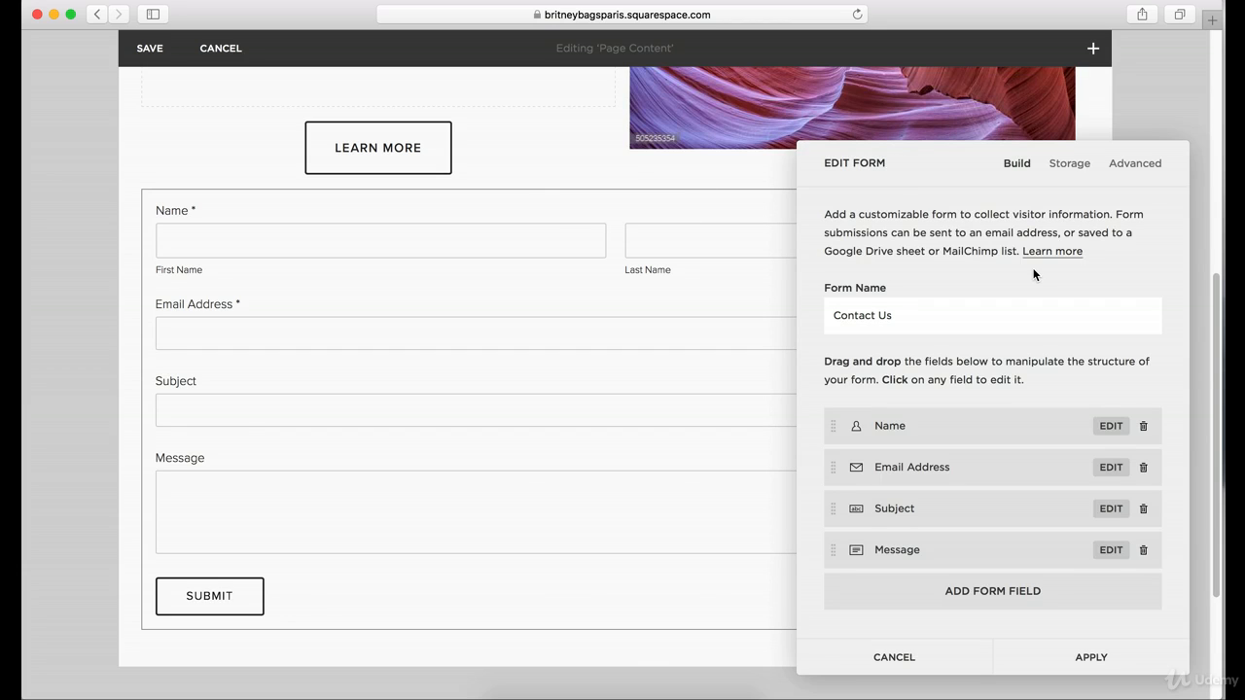
pyautogui.click(991, 595)
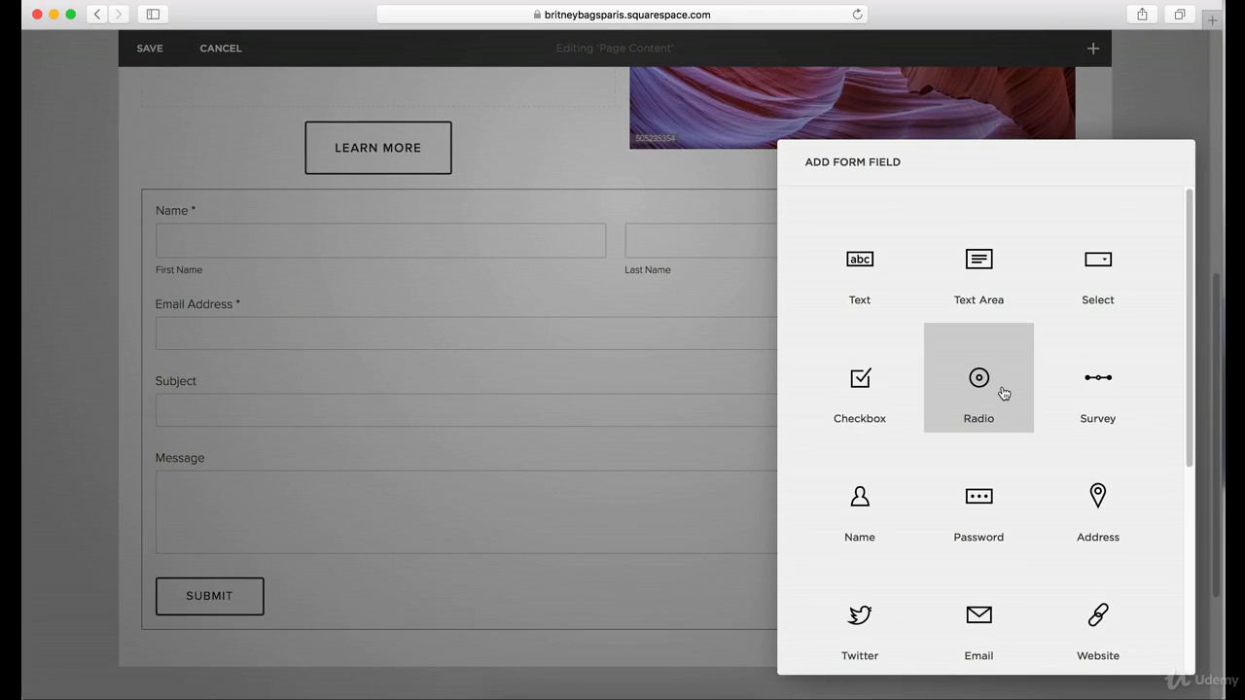
pyautogui.scroll(-1, 1002, 388)
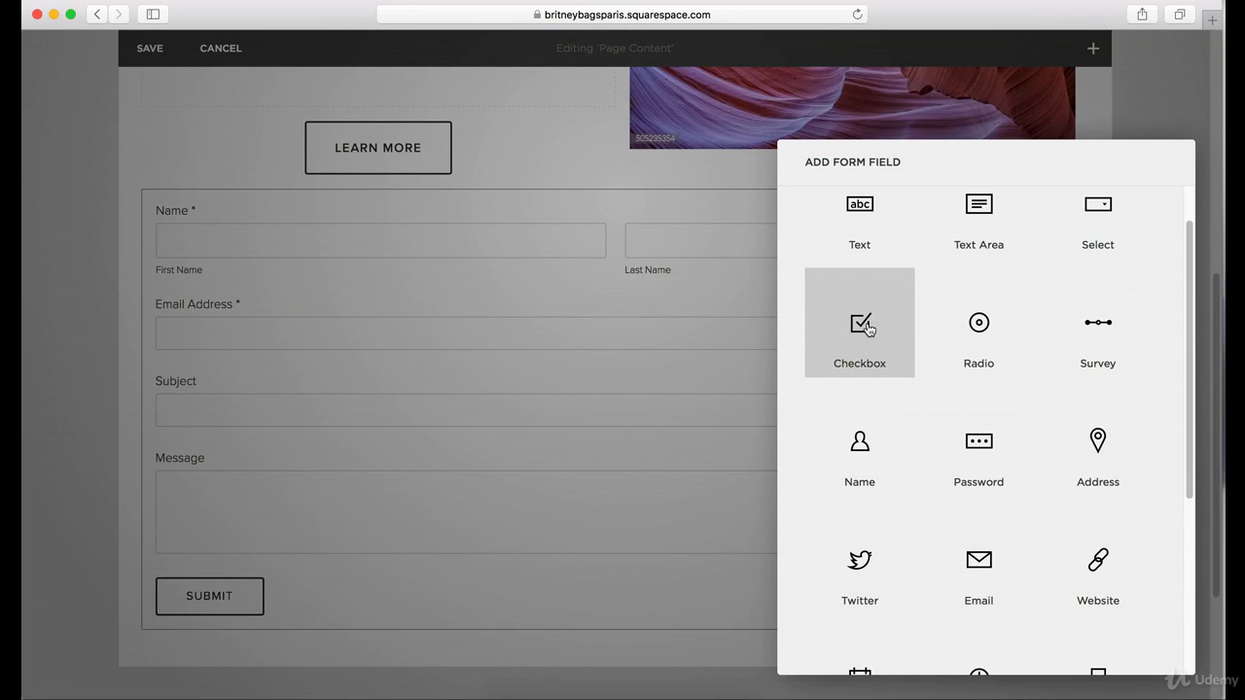
pyautogui.scroll(-4, 990, 333)
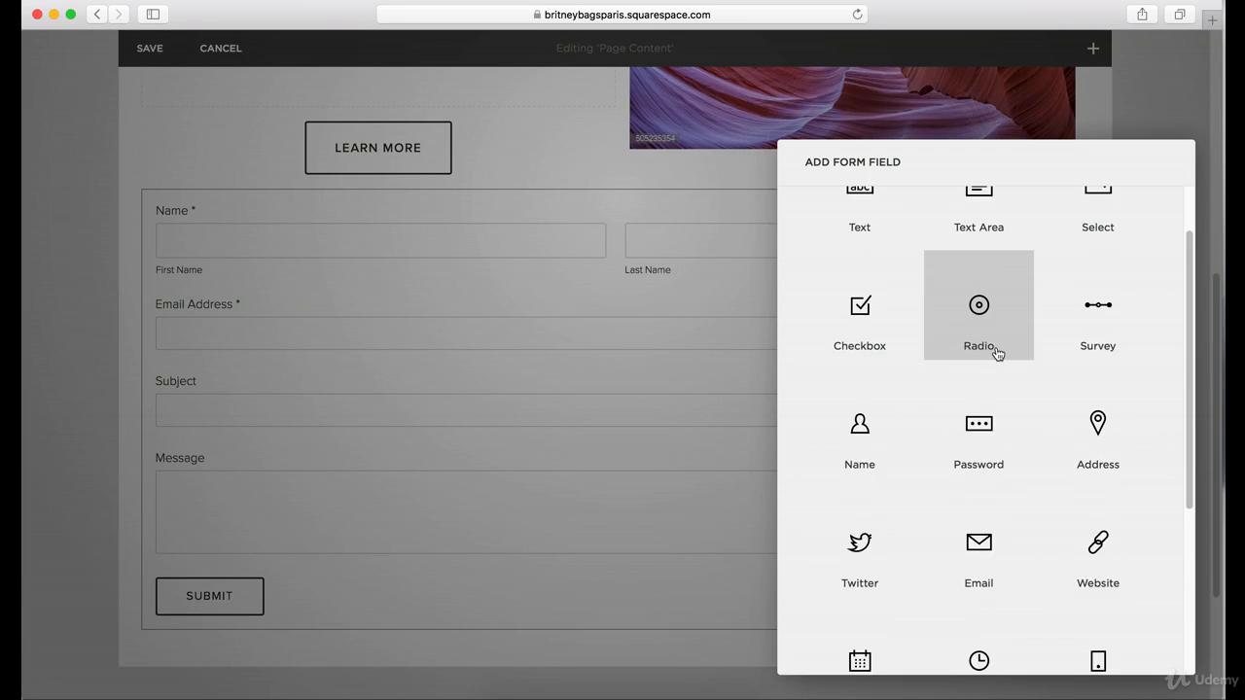
pyautogui.scroll(-4, 987, 400)
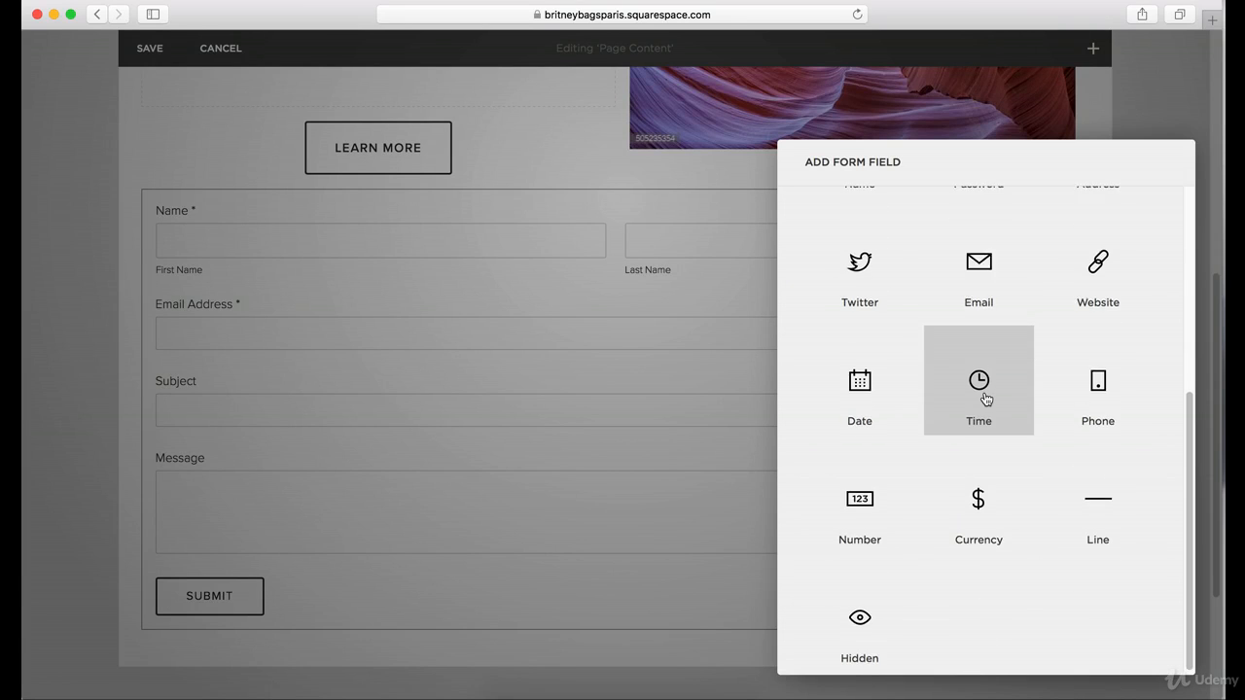
pyautogui.scroll(9, 986, 399)
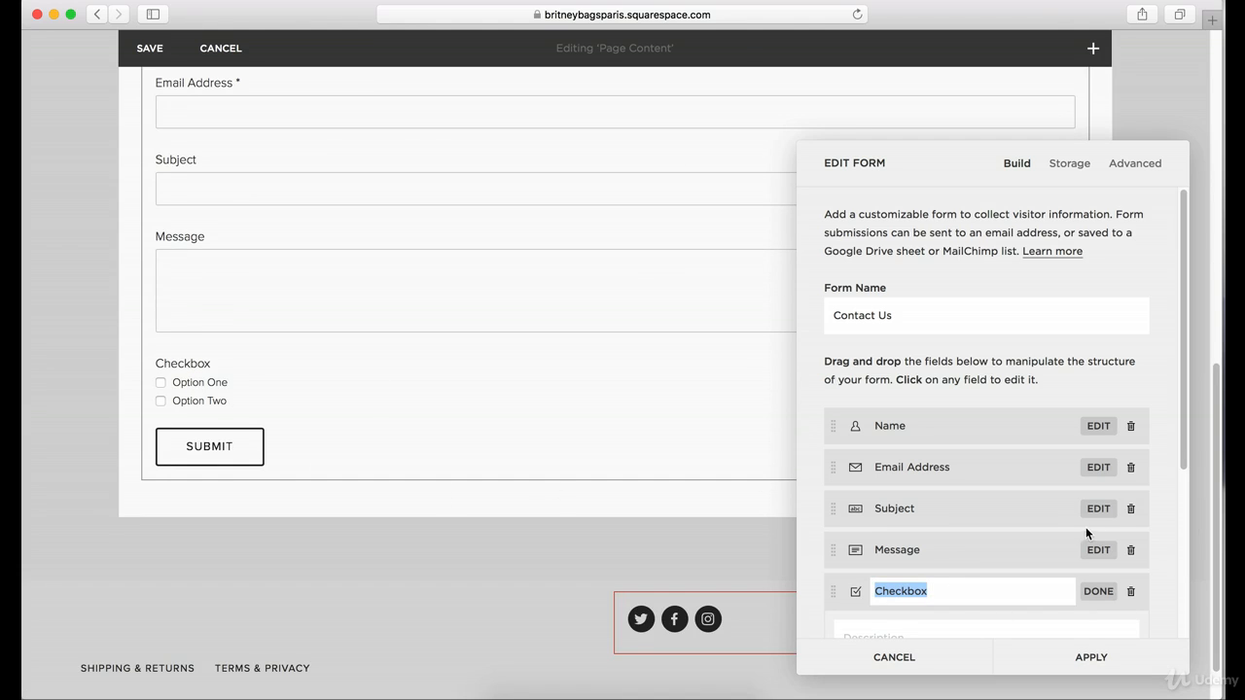
# Label the new checkbox field "Do you agree with our terms?"
pyautogui.scroll(-1, 1059, 523)
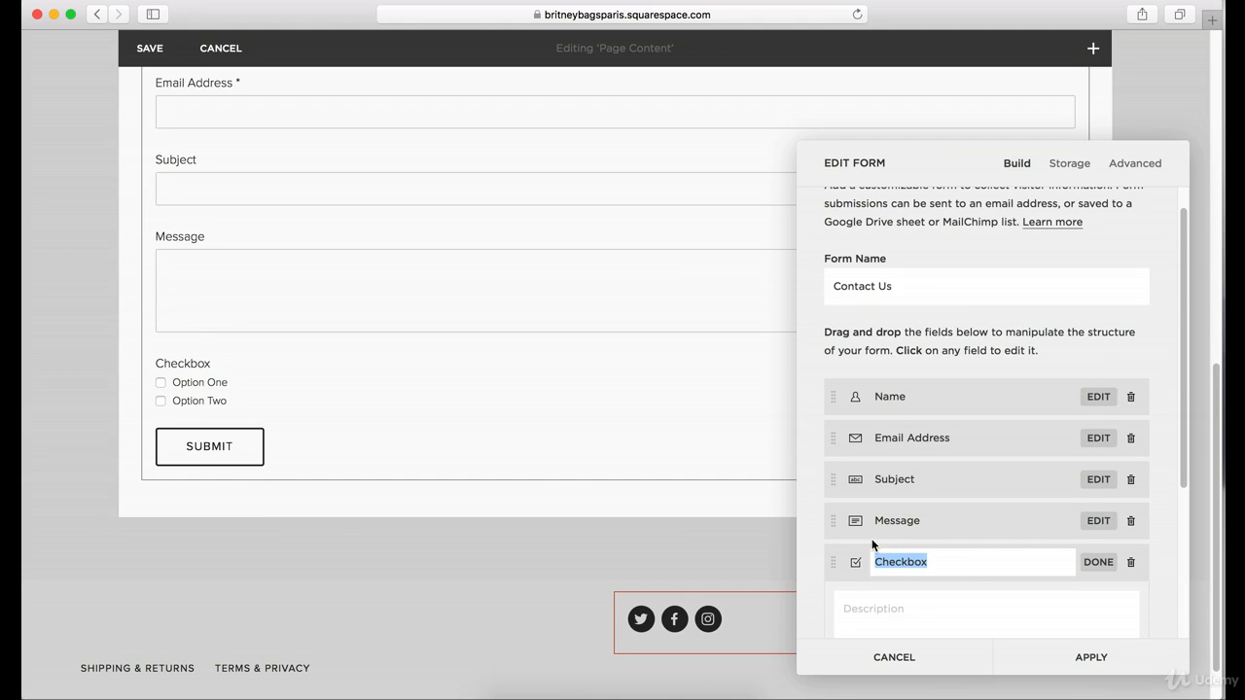
pyautogui.write('Do you agree')
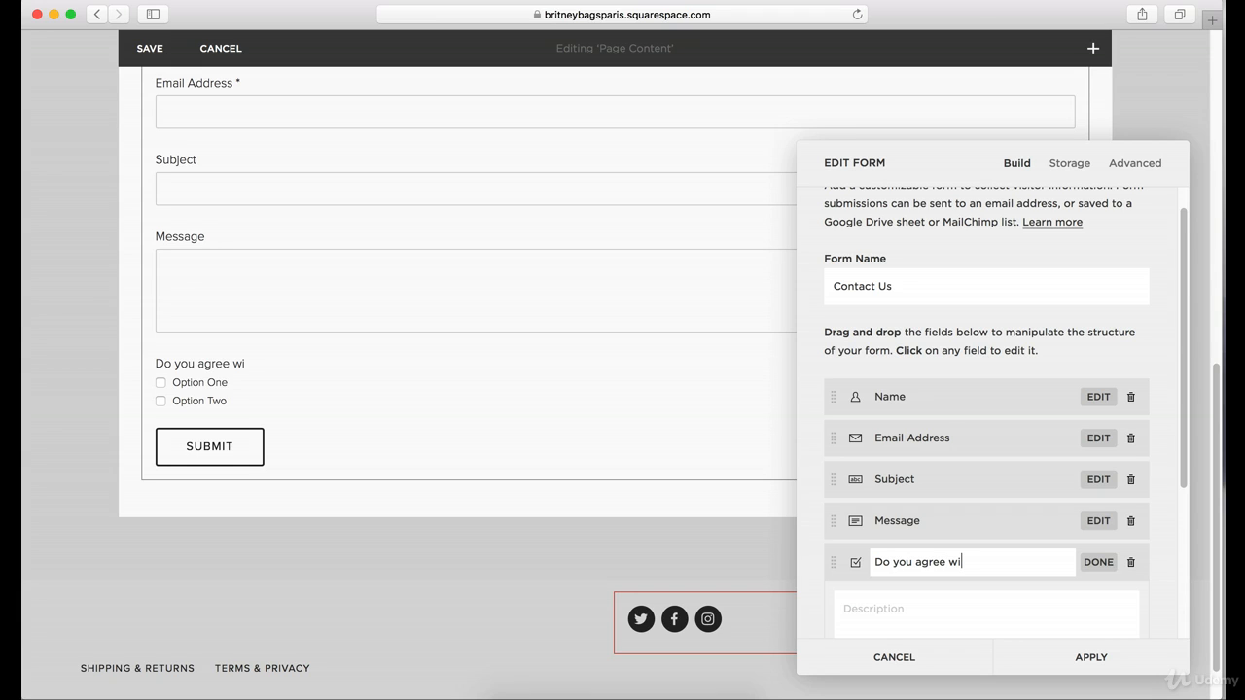
pyautogui.write('with our terms?')
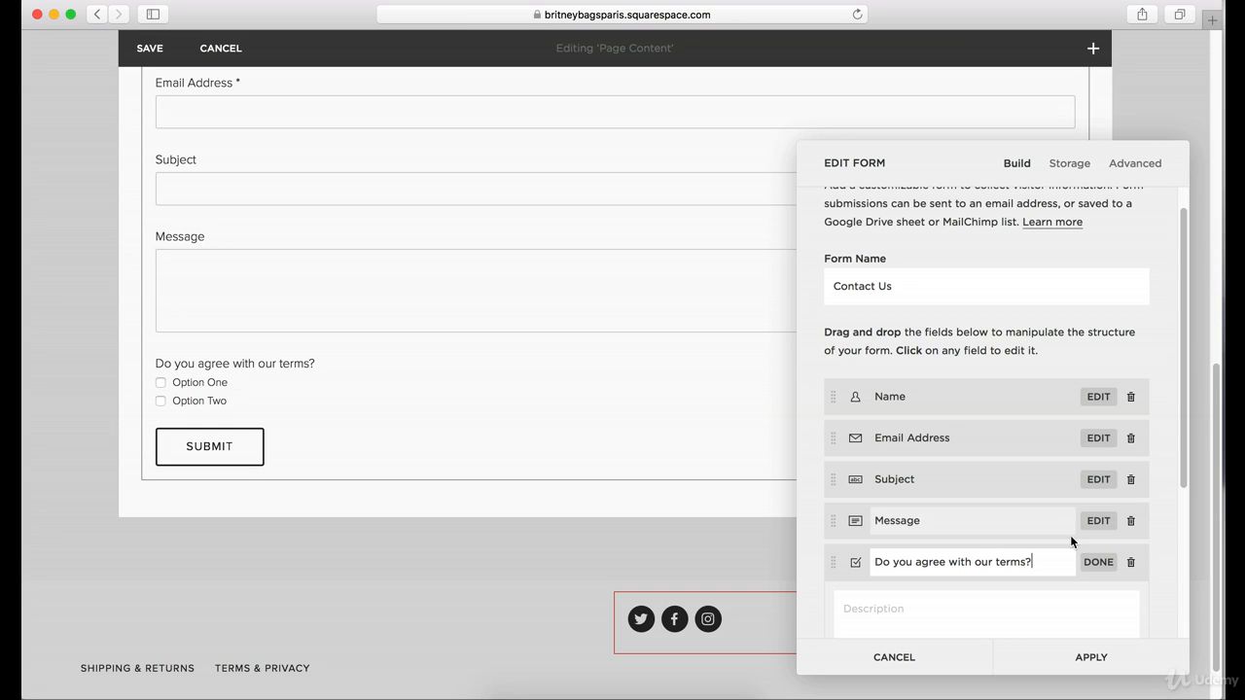
# Replace the terms checkbox's default options with a single "I agree" option and make the field required
pyautogui.scroll(-2, 1070, 561)
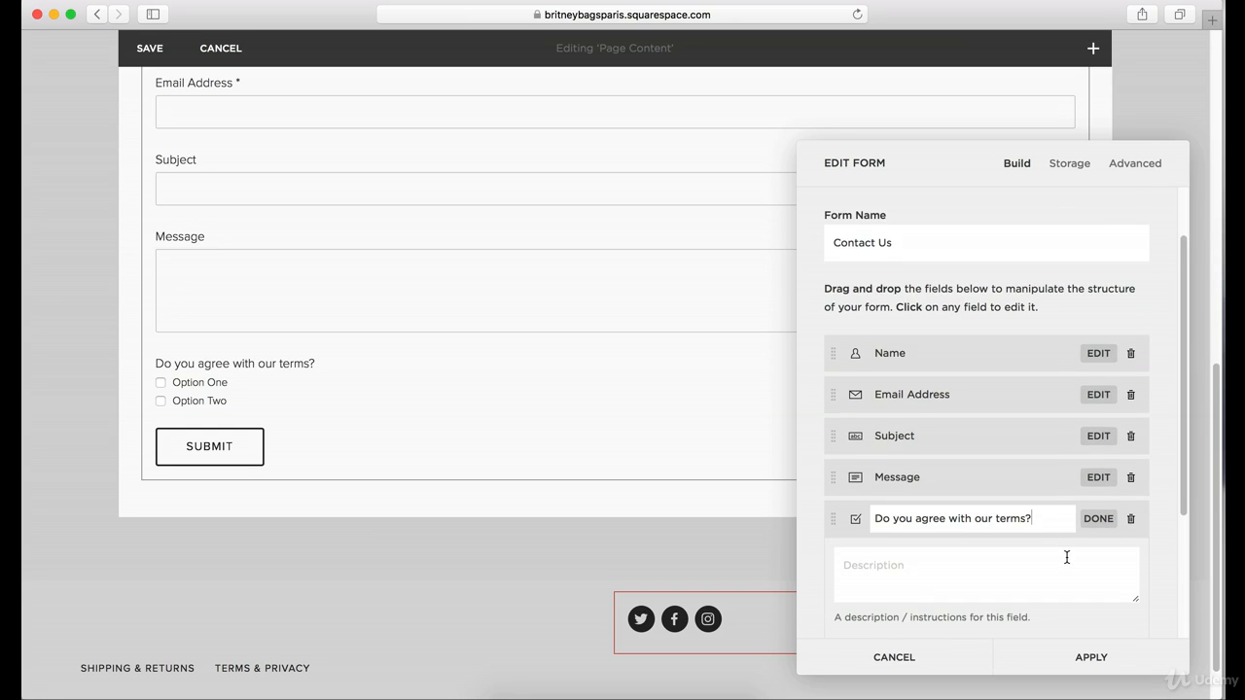
pyautogui.scroll(-2, 960, 543)
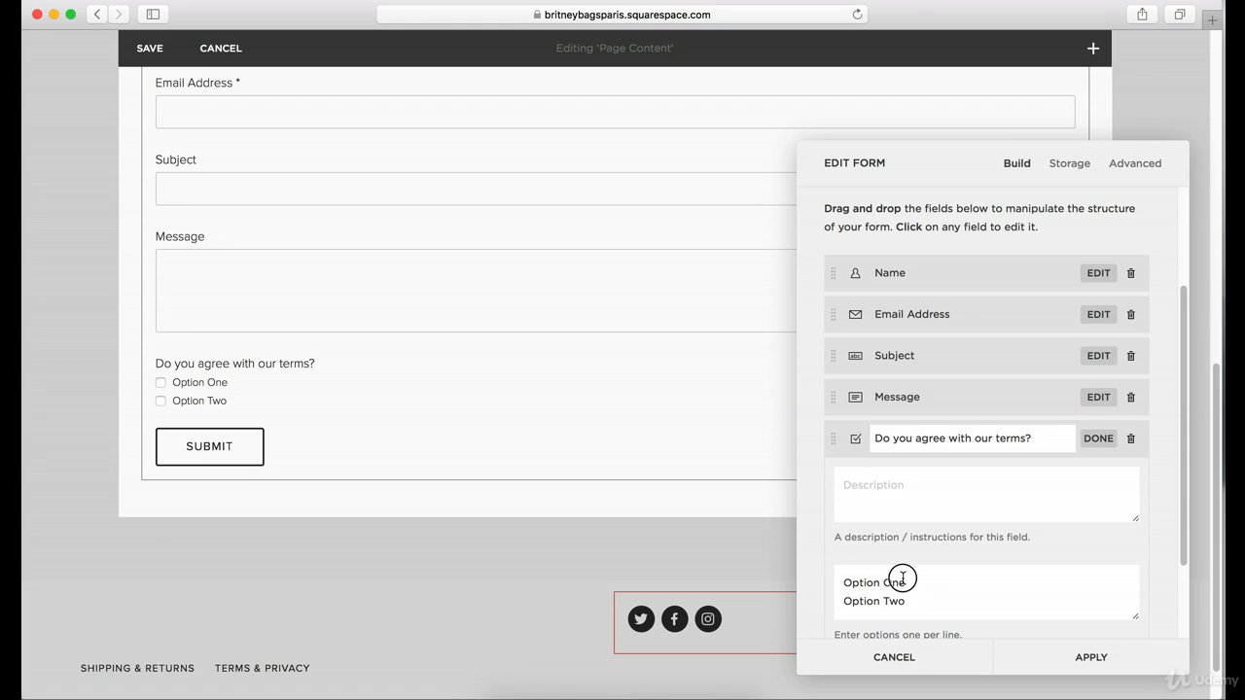
pyautogui.moveTo(912, 582); pyautogui.dragTo(742, 555)
pyautogui.write('I')
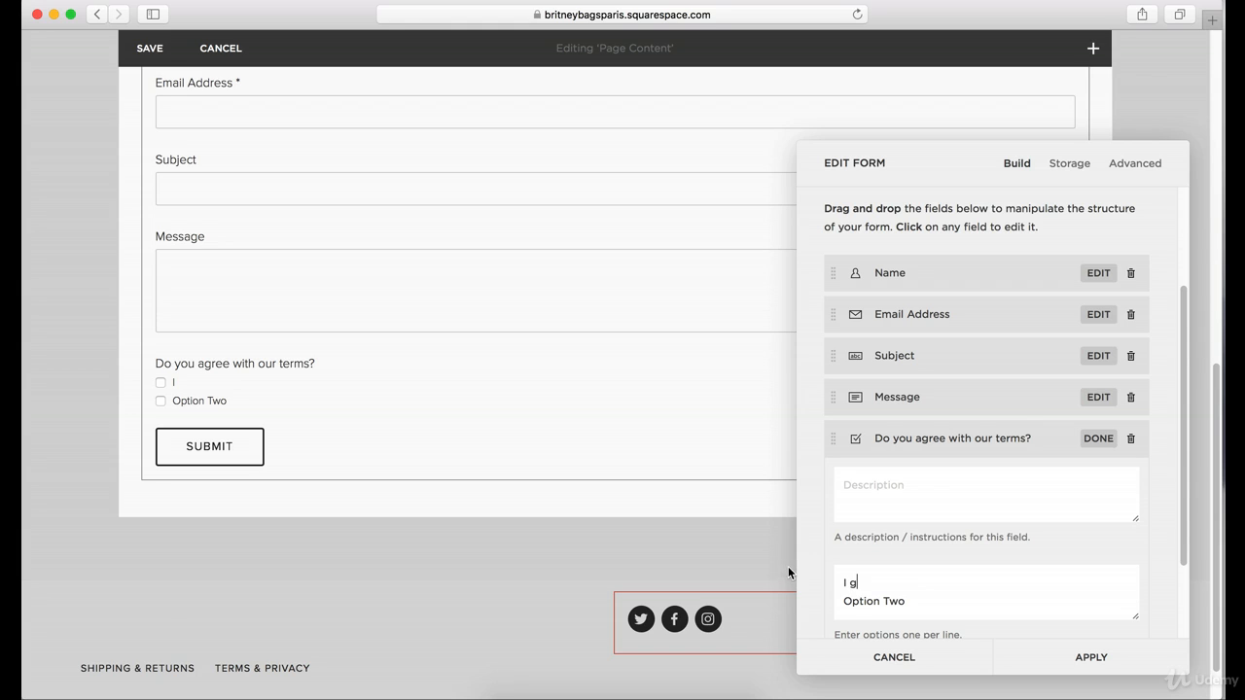
pyautogui.write(' gree')
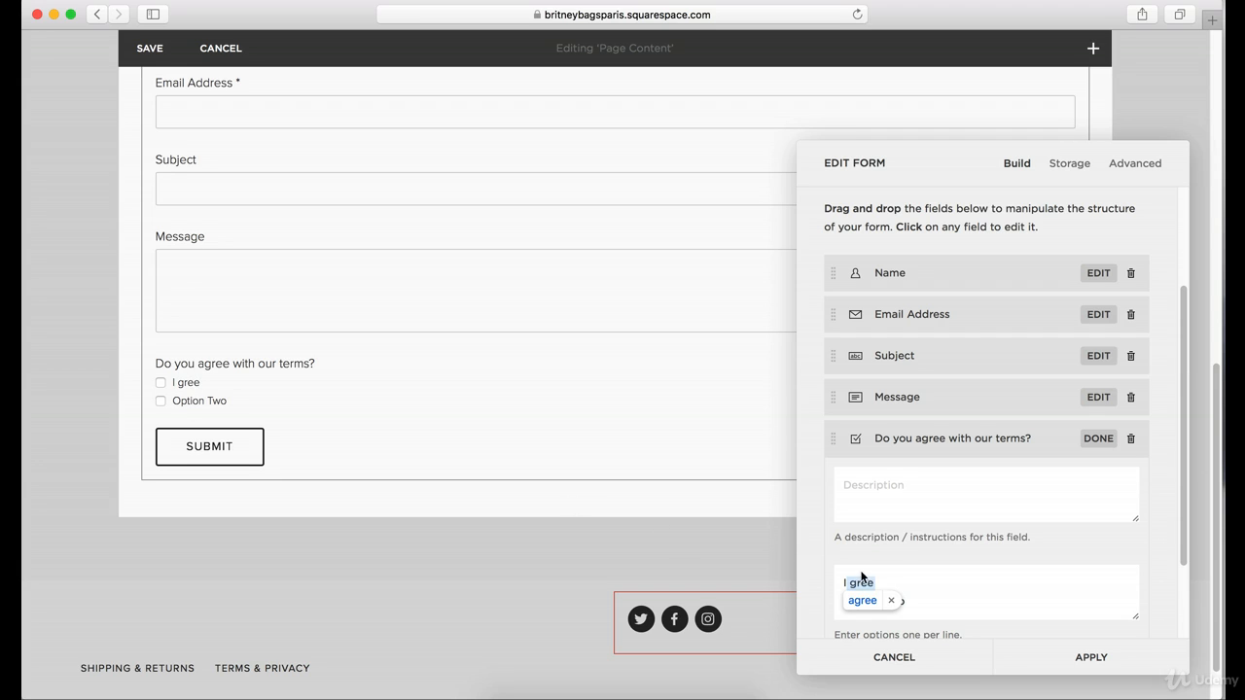
pyautogui.click(862, 600)
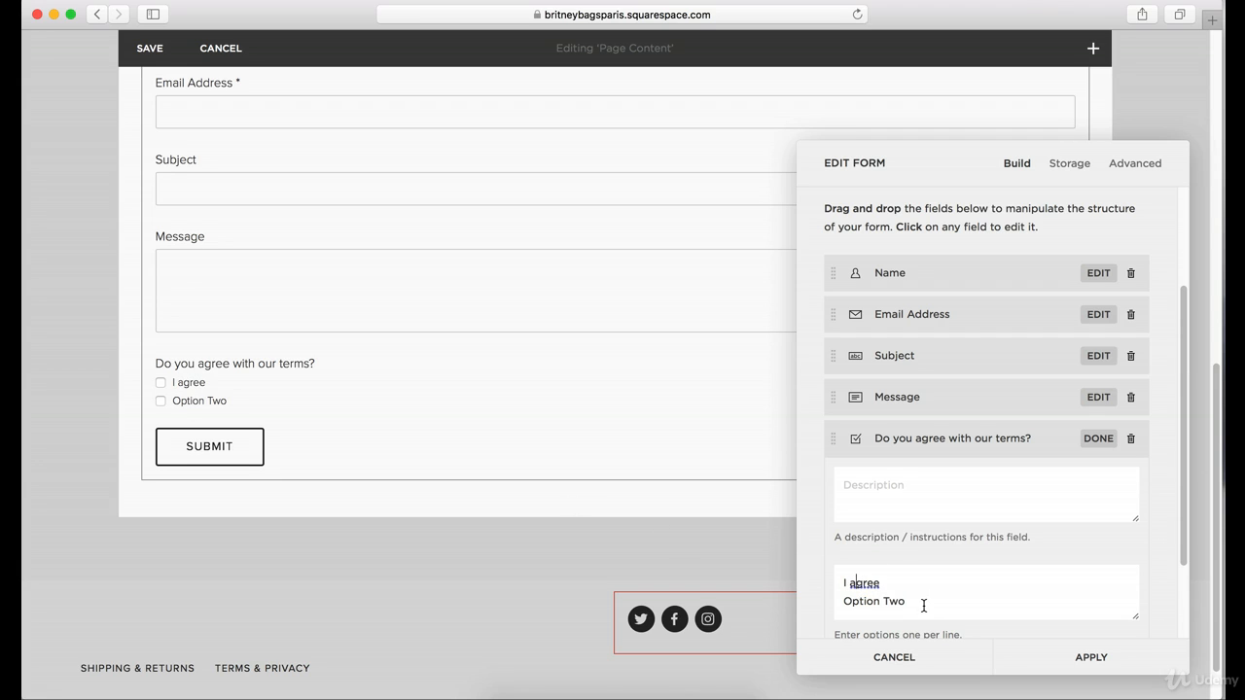
pyautogui.moveTo(924, 605); pyautogui.dragTo(842, 600)
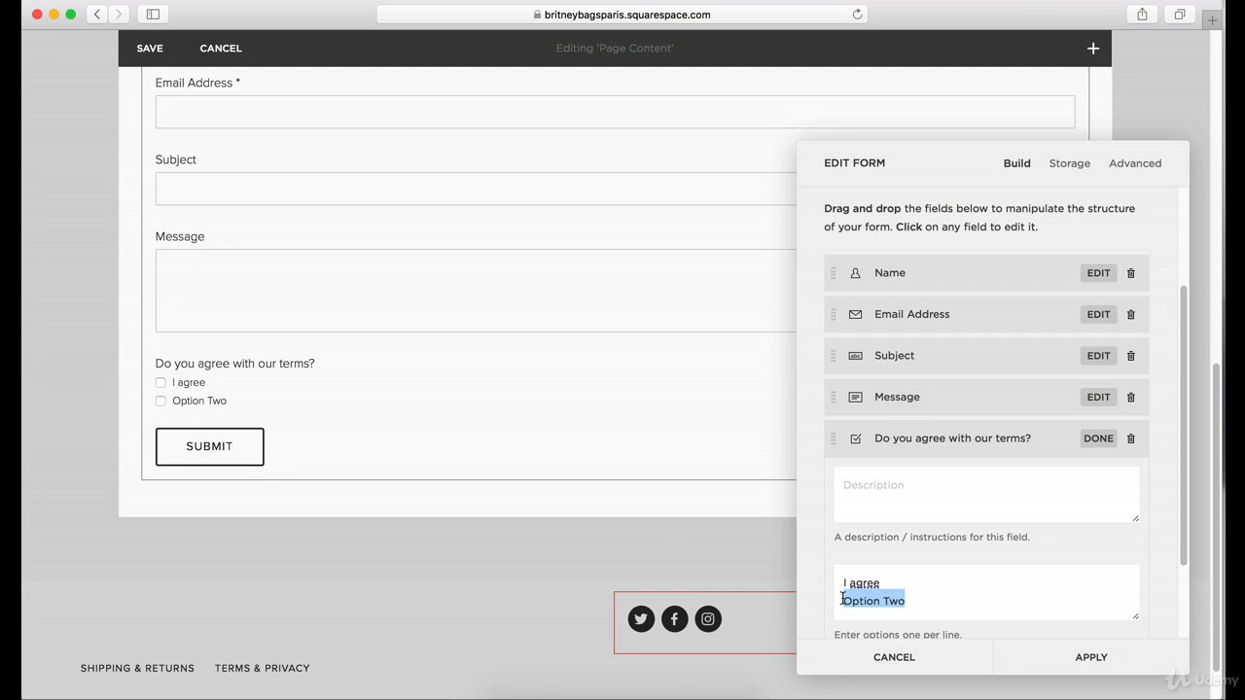
pyautogui.press('BackSpace')
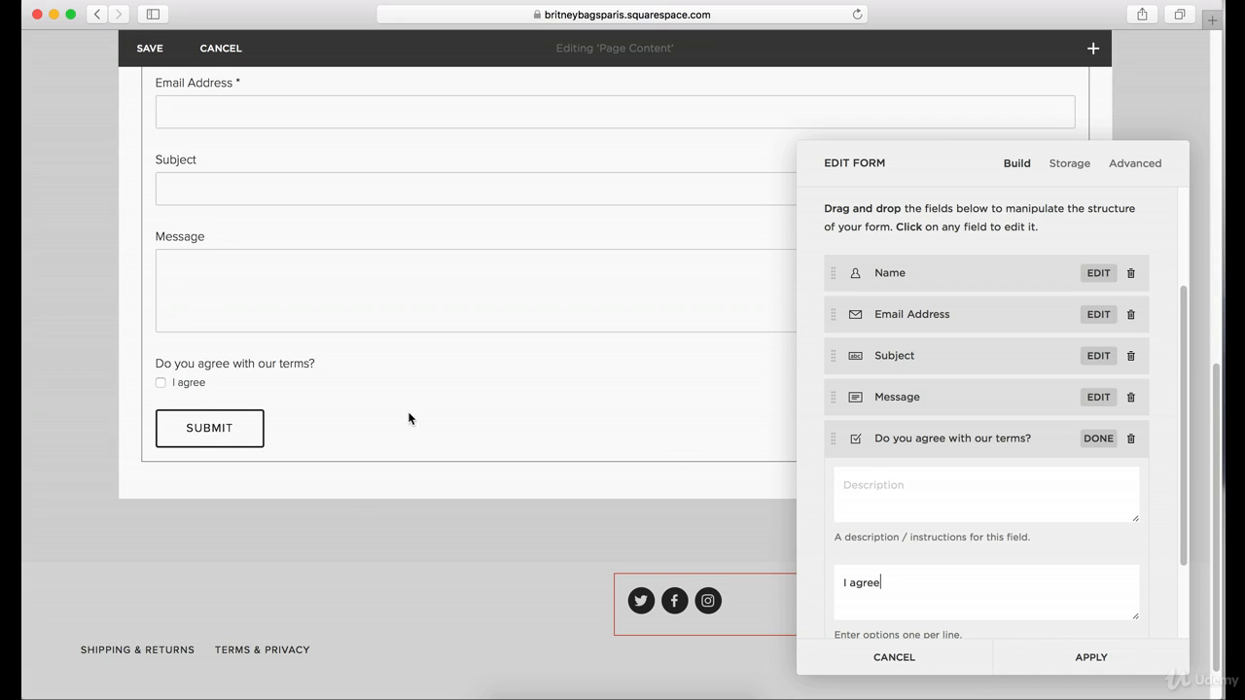
pyautogui.scroll(-4, 911, 517)
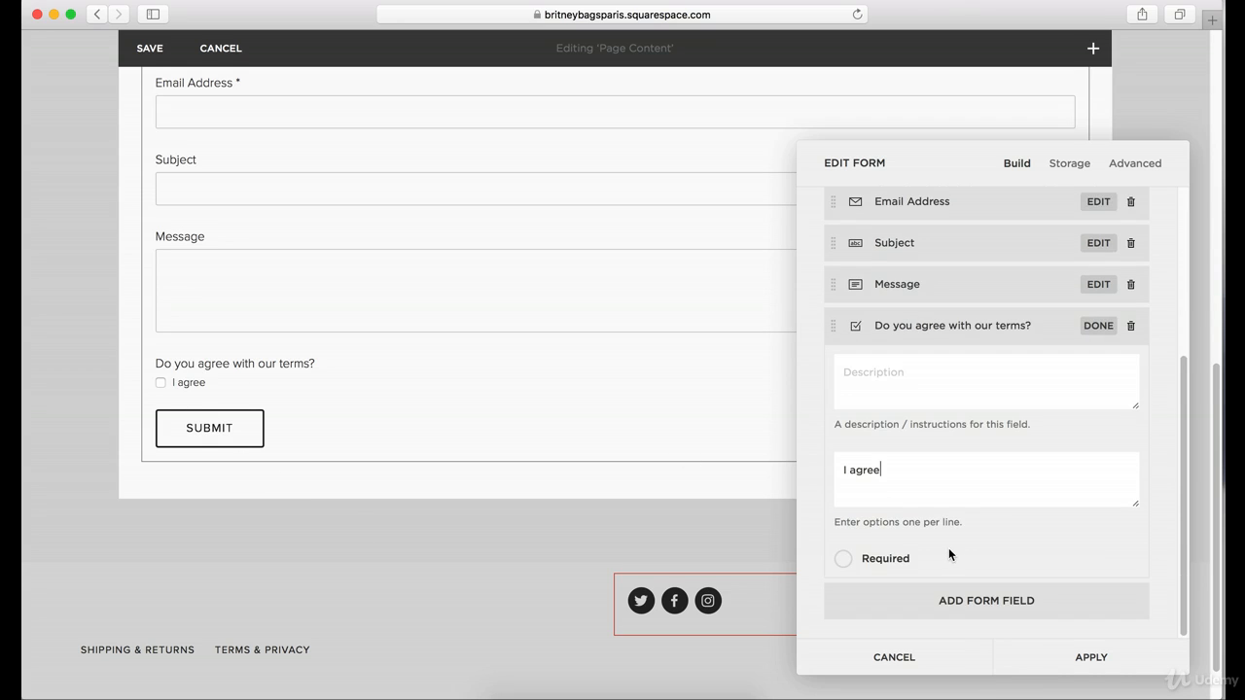
pyautogui.click(843, 559)
# Review the contact form's layout on the page and its field list in the form settings
pyautogui.scroll(8, 334, 392)
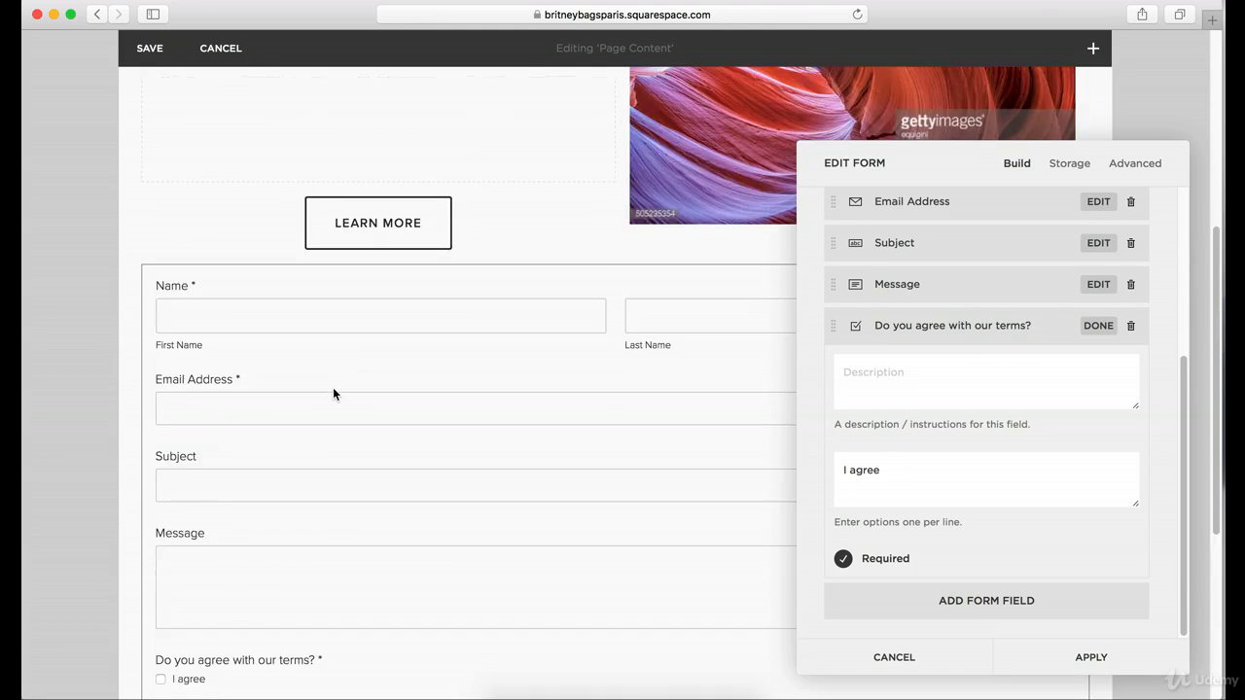
pyautogui.scroll(-6, 643, 516)
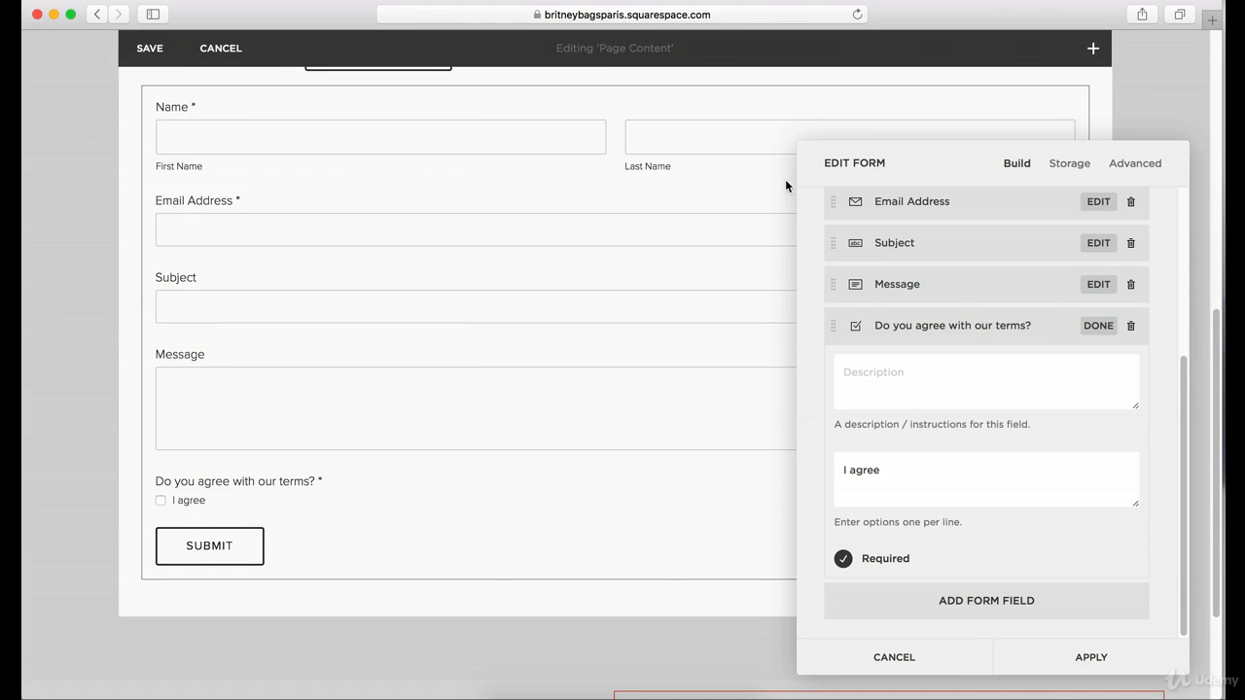
pyautogui.scroll(-1, 579, 311)
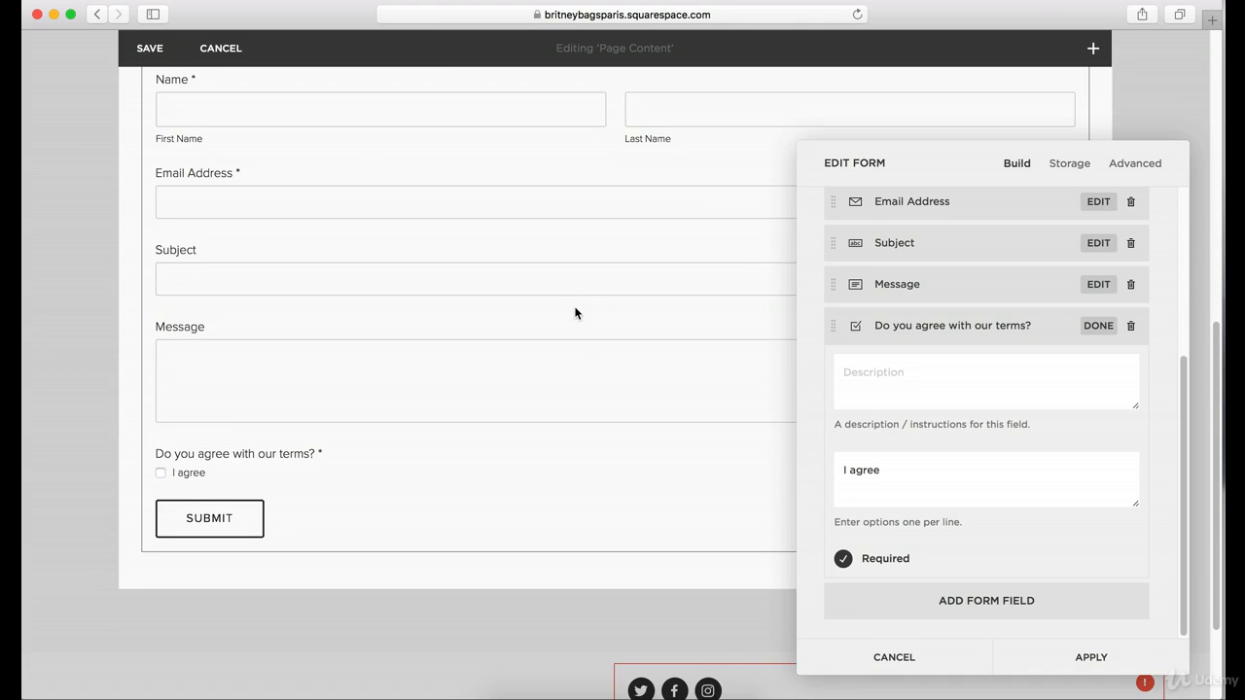
pyautogui.scroll(1, 985, 394)
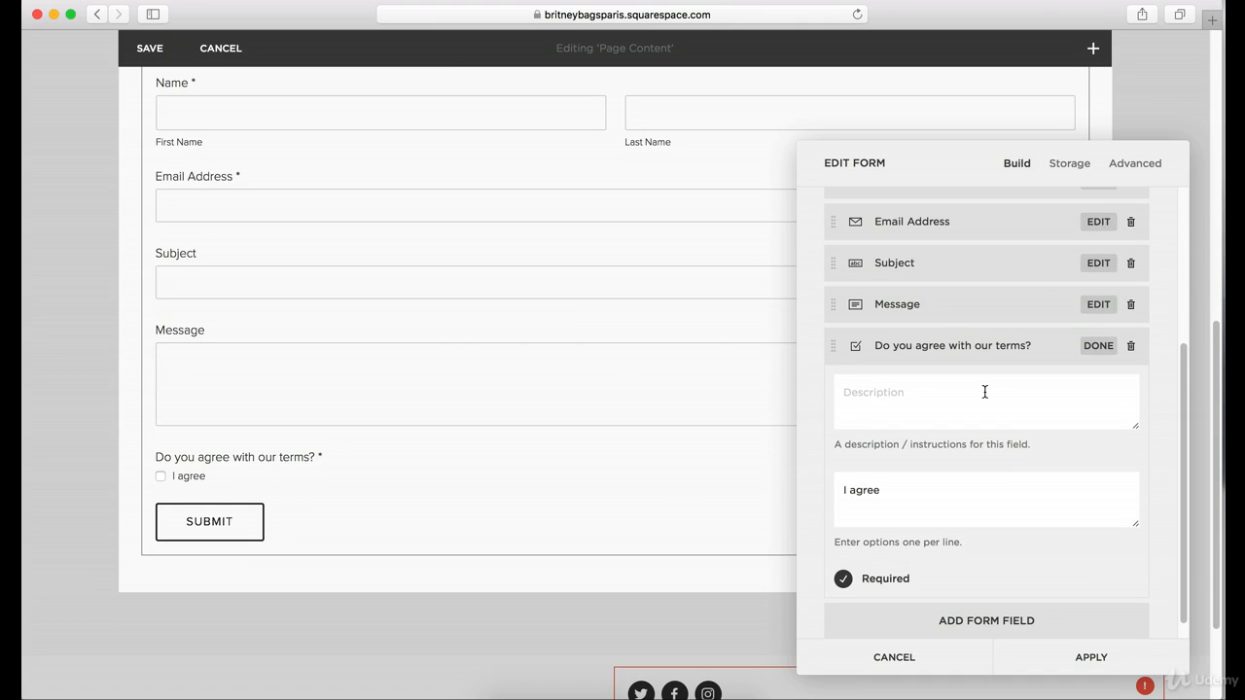
pyautogui.scroll(3, 602, 309)
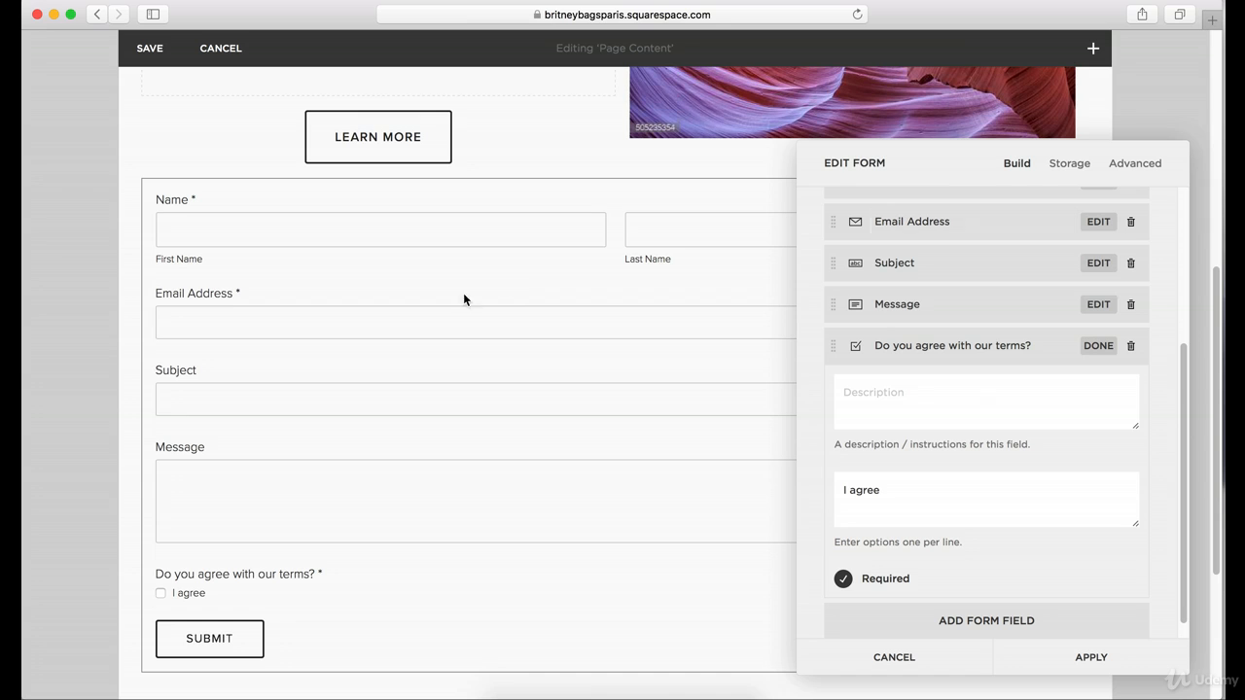
pyautogui.scroll(-1, 311, 630)
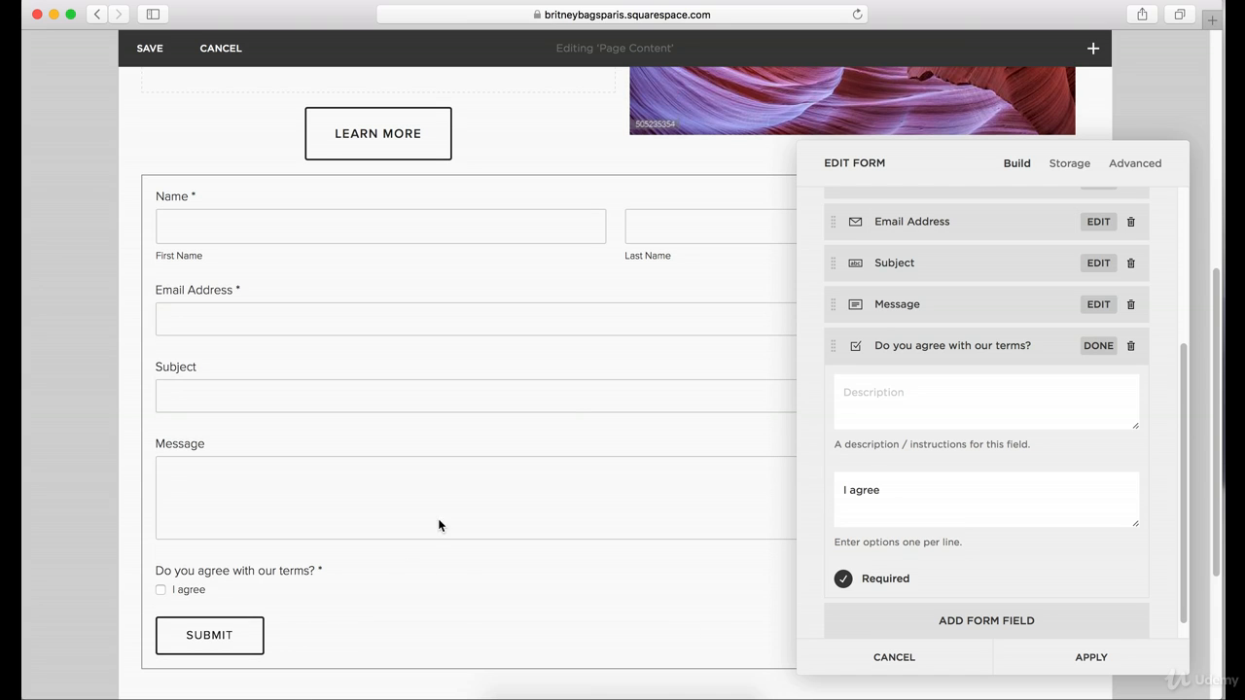
pyautogui.scroll(-1, 855, 418)
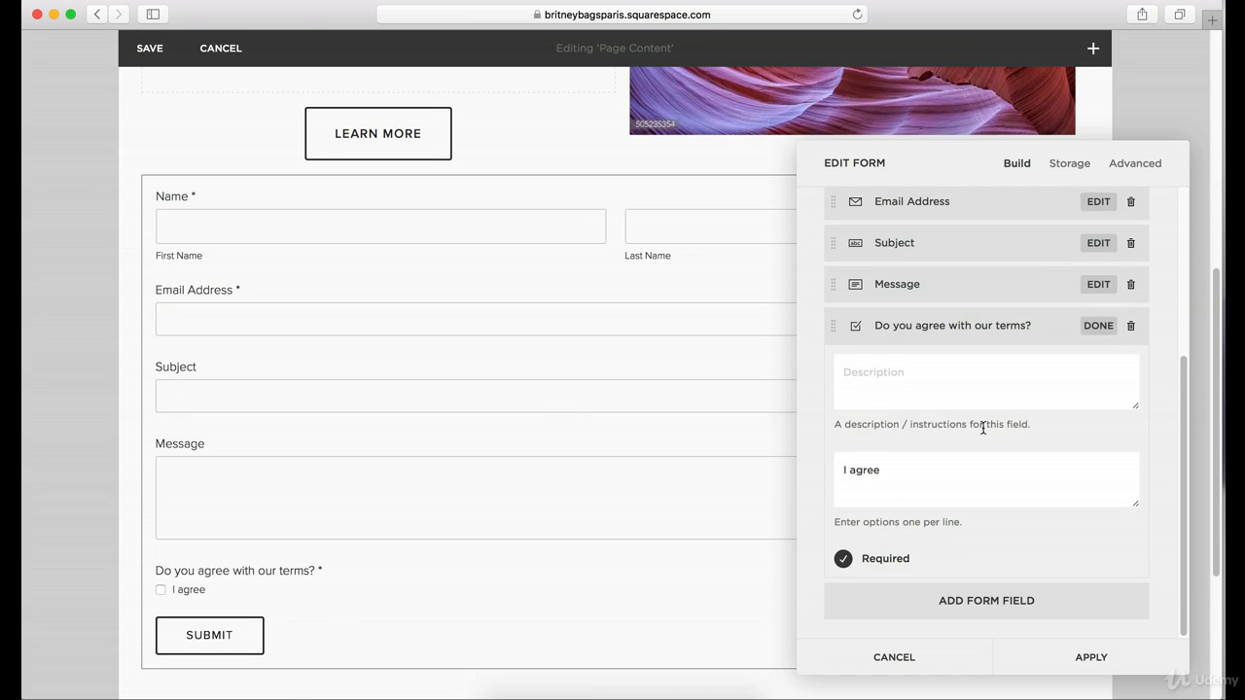
pyautogui.scroll(5, 982, 428)
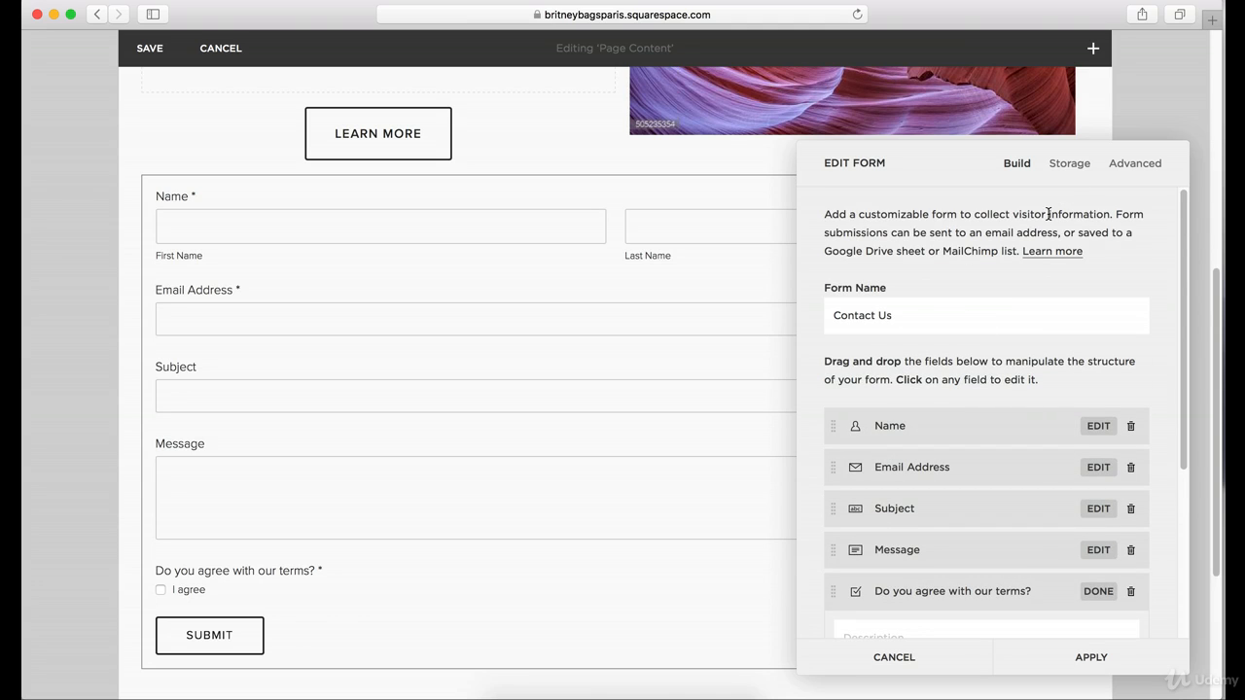
# Try to connect MailChimp as a storage destination for the form, abandoning the external login
pyautogui.click(1070, 168)
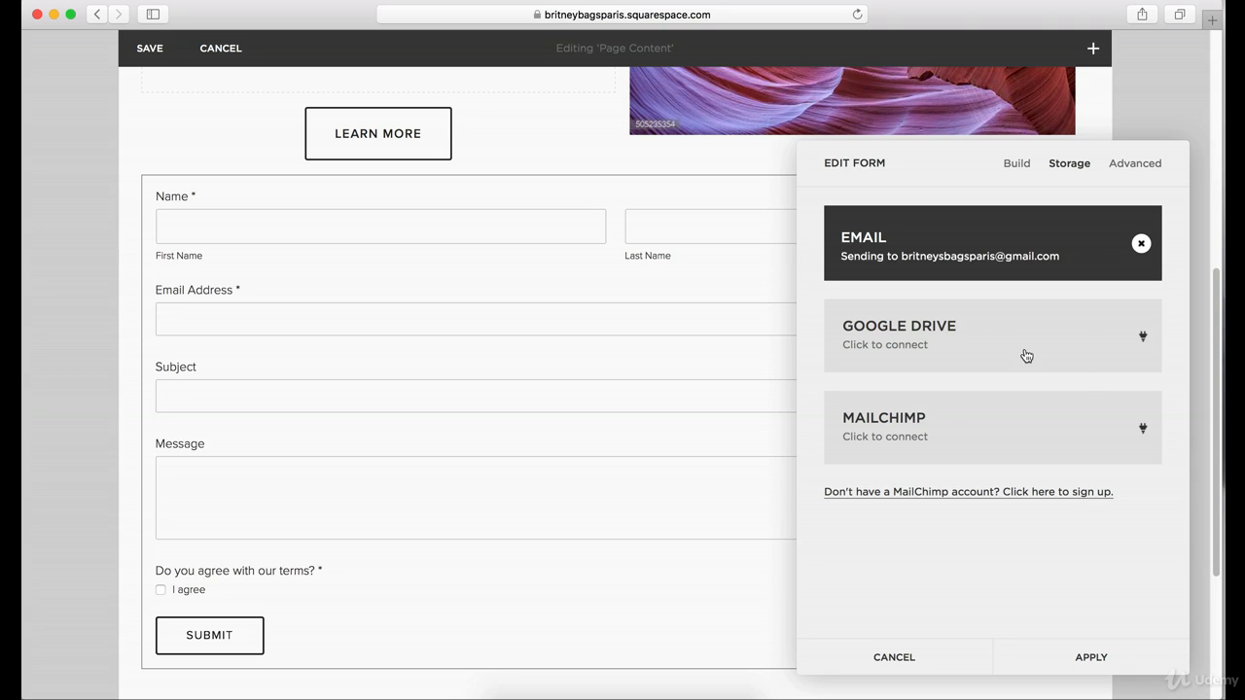
pyautogui.click(995, 453)
pyautogui.click(639, 438)
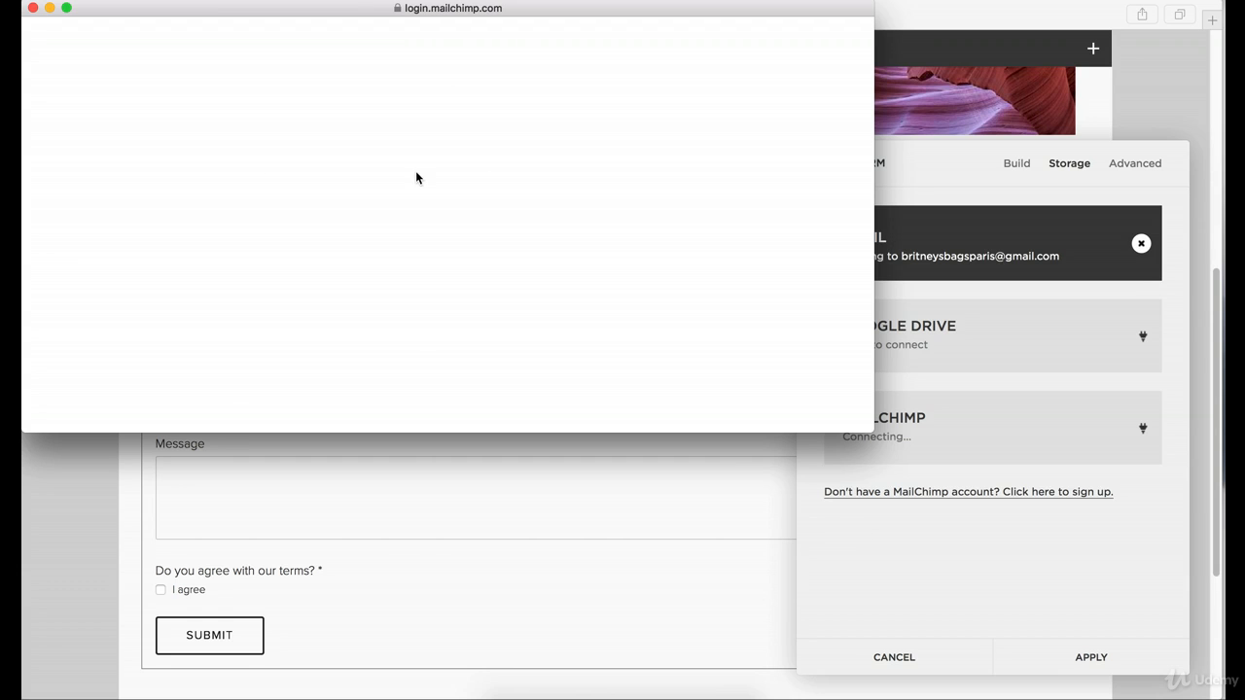
pyautogui.click(32, 8)
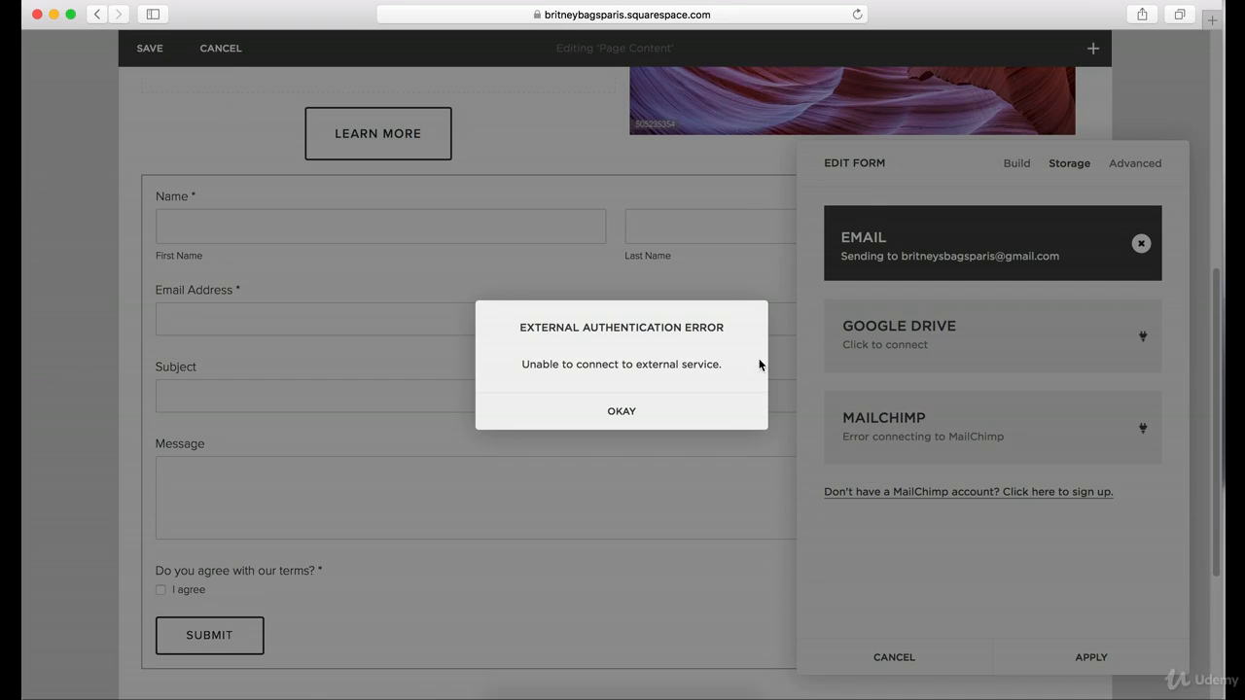
pyautogui.click(654, 418)
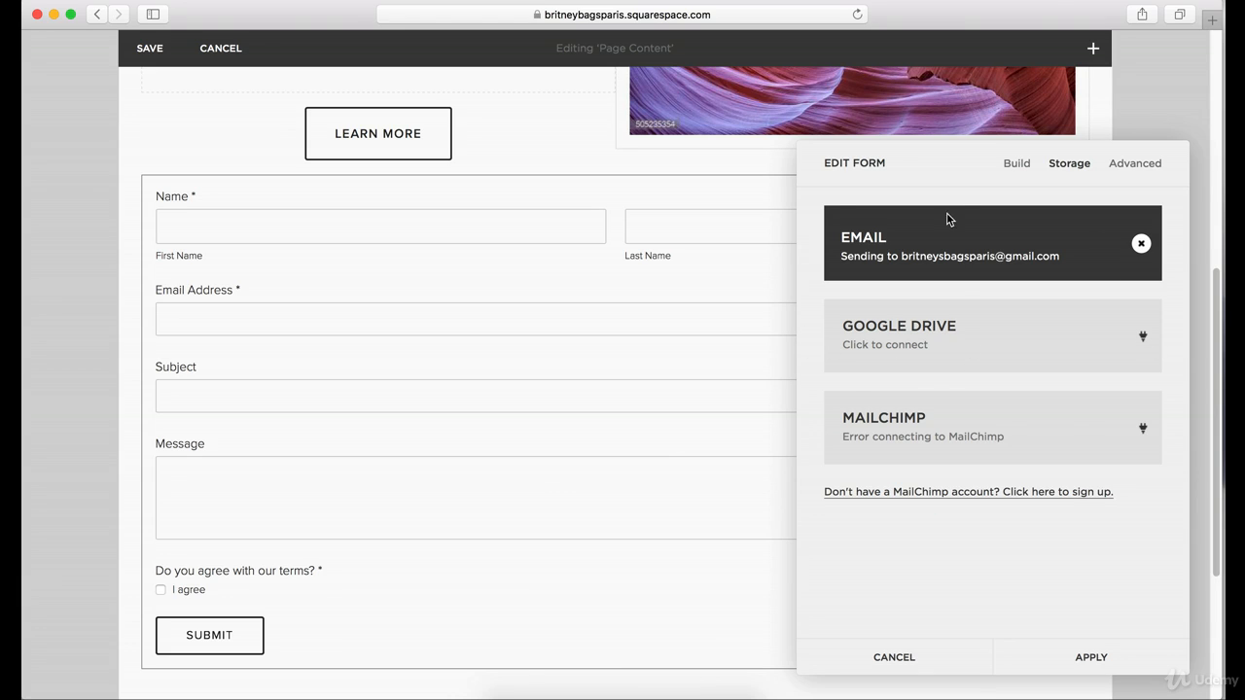
# Set the form's submit button alignment to Center in the advanced settings
pyautogui.click(1137, 168)
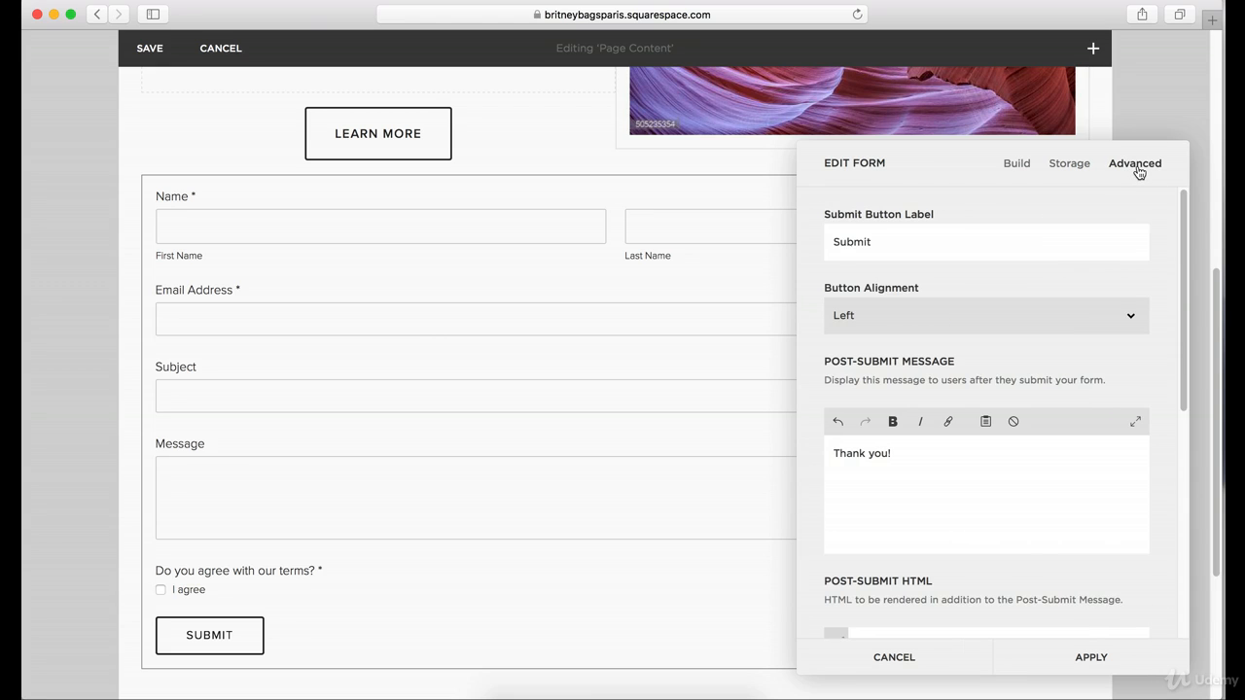
pyautogui.click(890, 244)
pyautogui.click(969, 319)
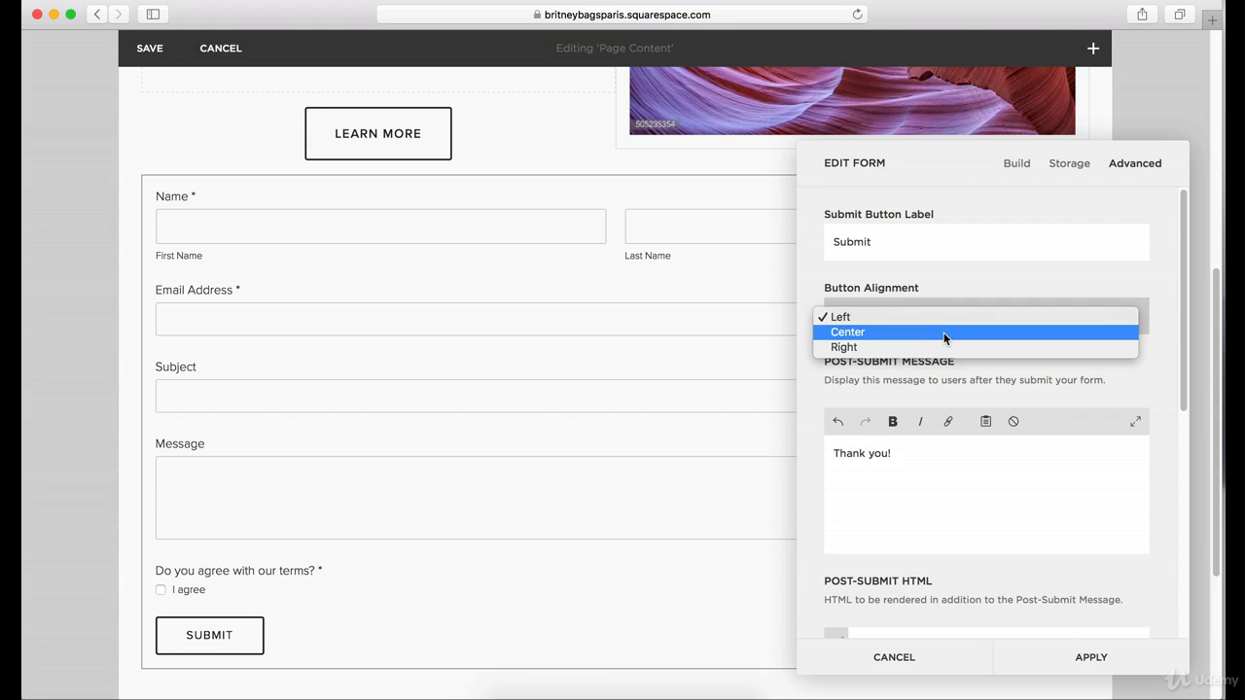
pyautogui.press('Escape')
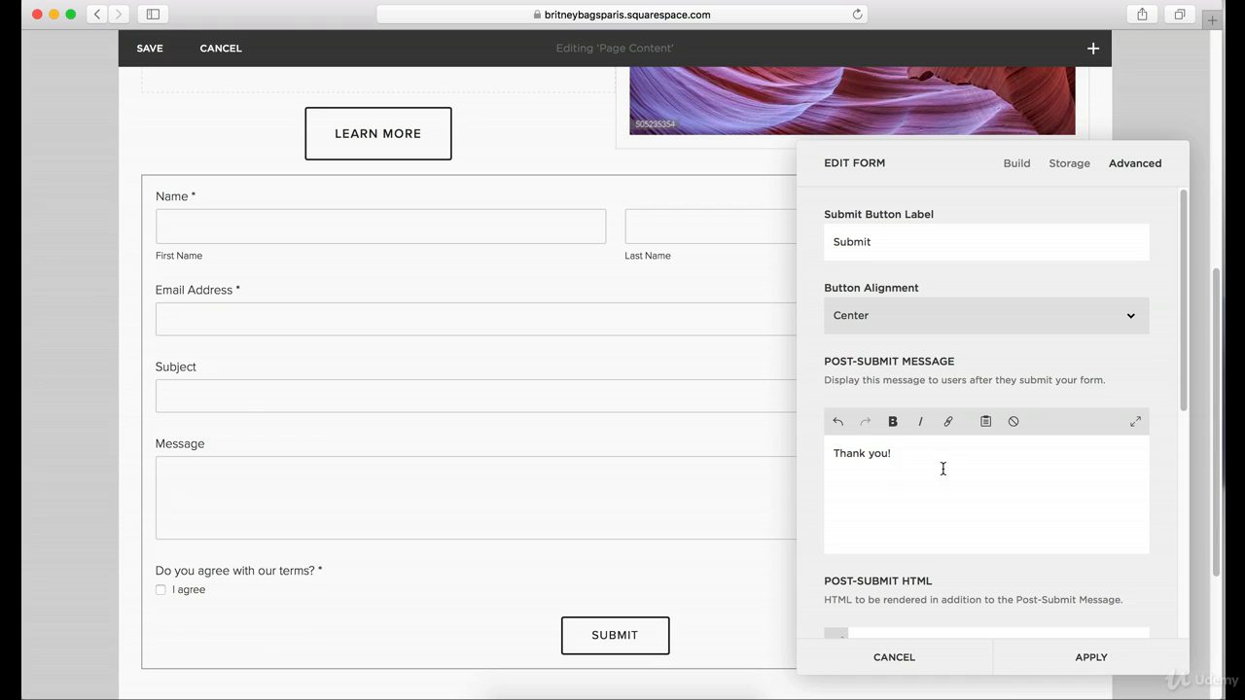
# Replace the form's post-submit message with "Thanks!"
pyautogui.scroll(-3, 941, 467)
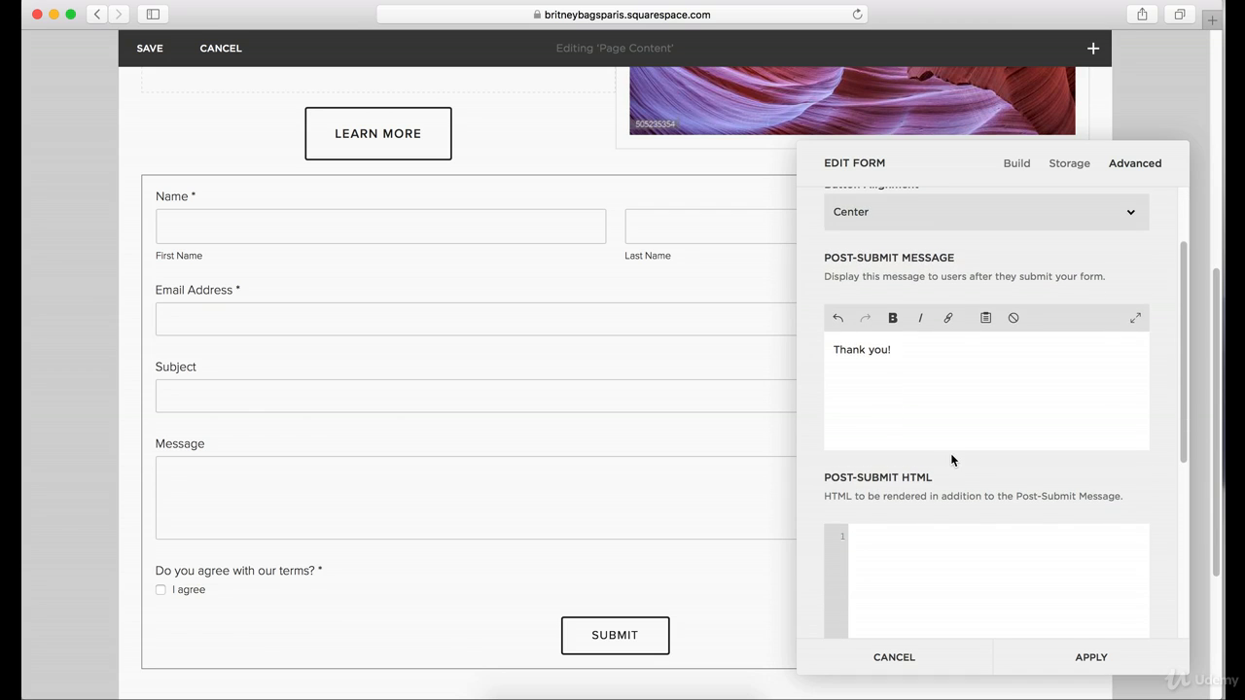
pyautogui.scroll(-3, 952, 459)
pyautogui.scroll(3, 952, 453)
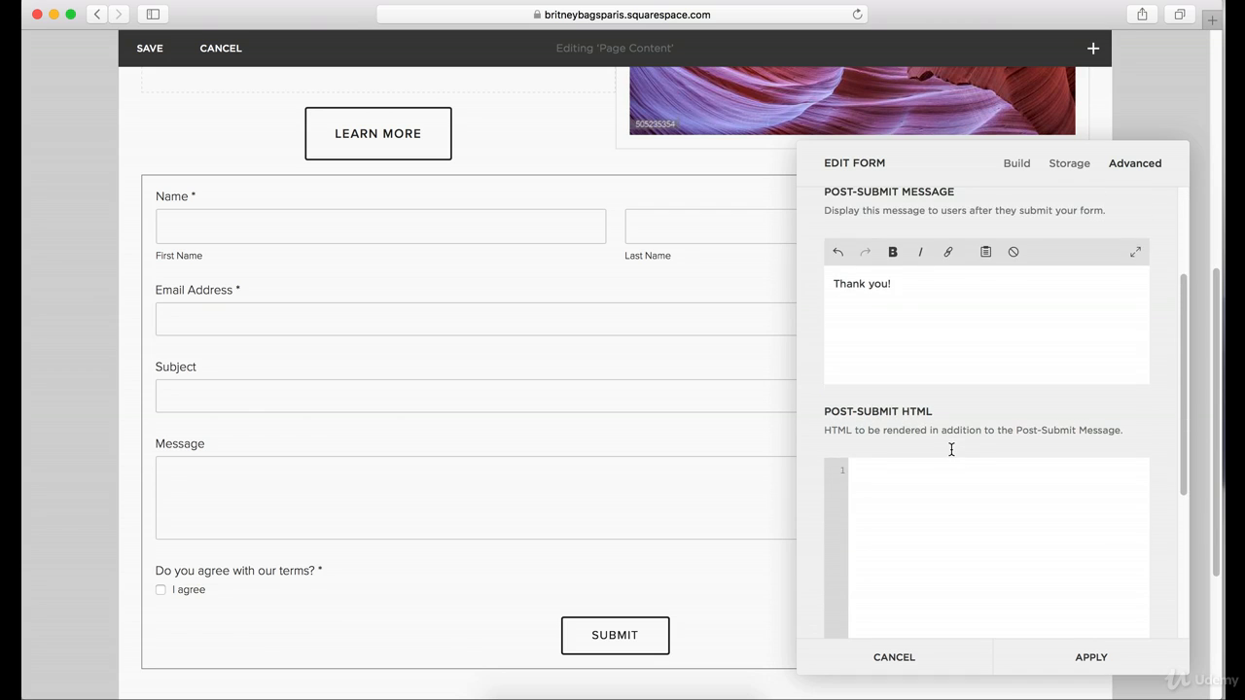
pyautogui.click(921, 373)
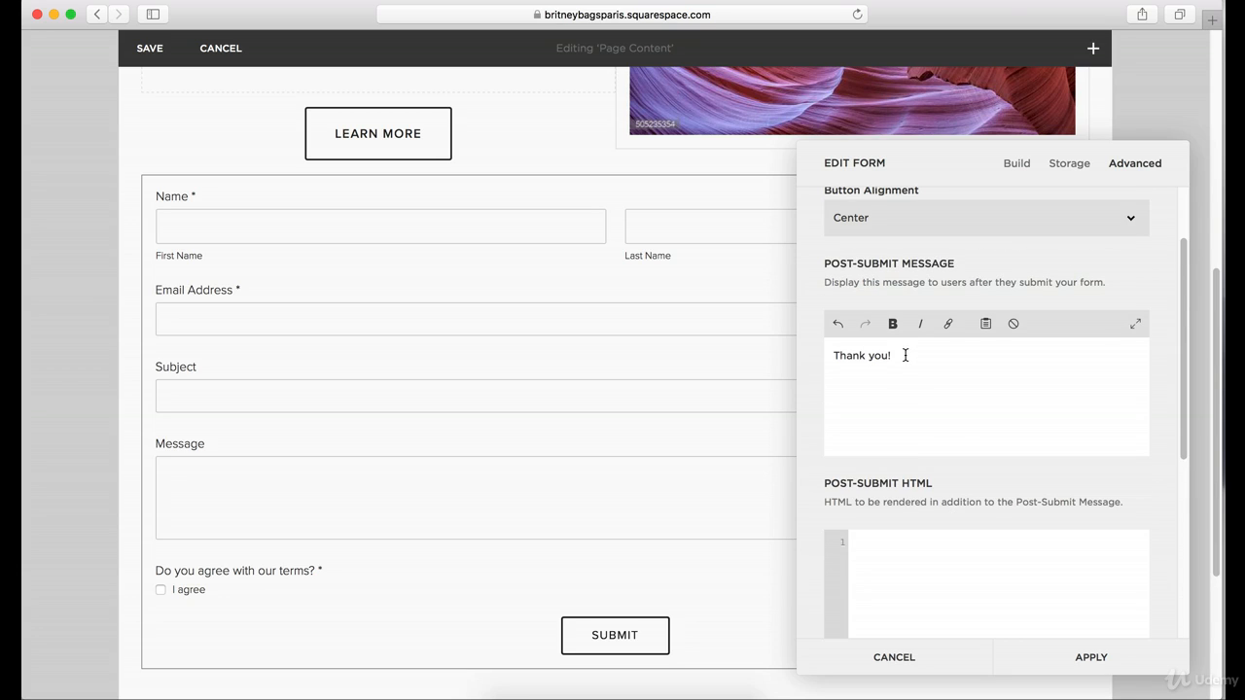
pyautogui.moveTo(905, 355); pyautogui.dragTo(832, 356)
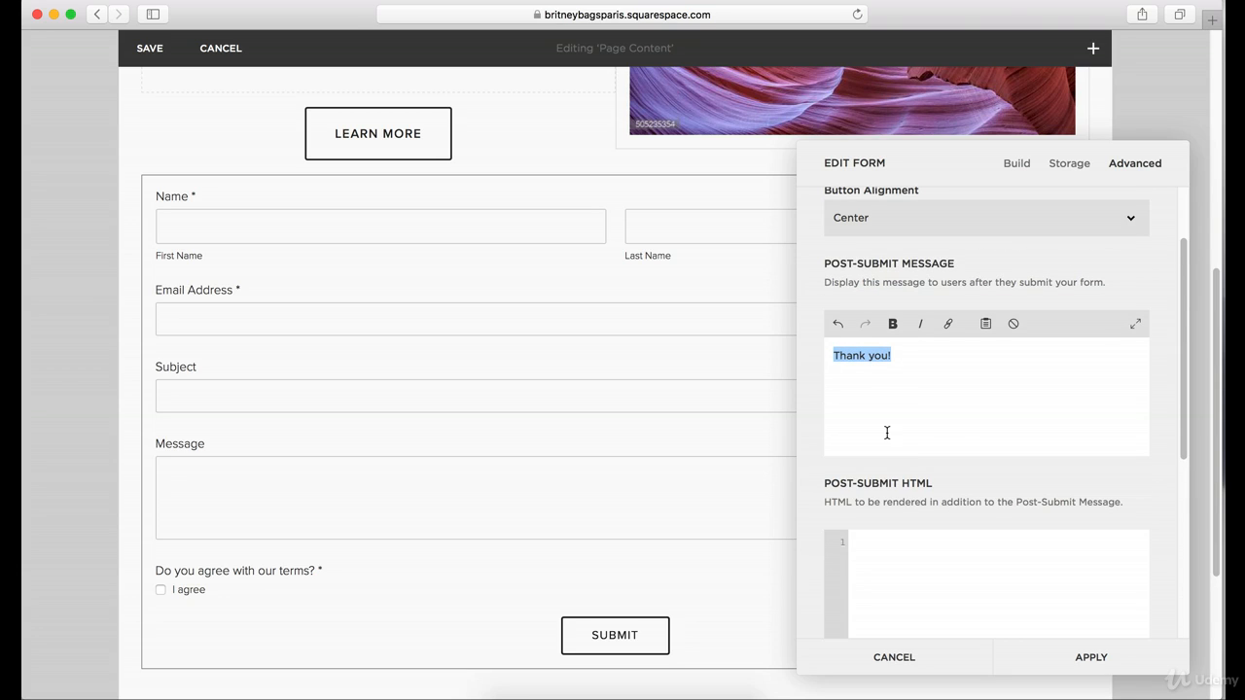
pyautogui.write('T')
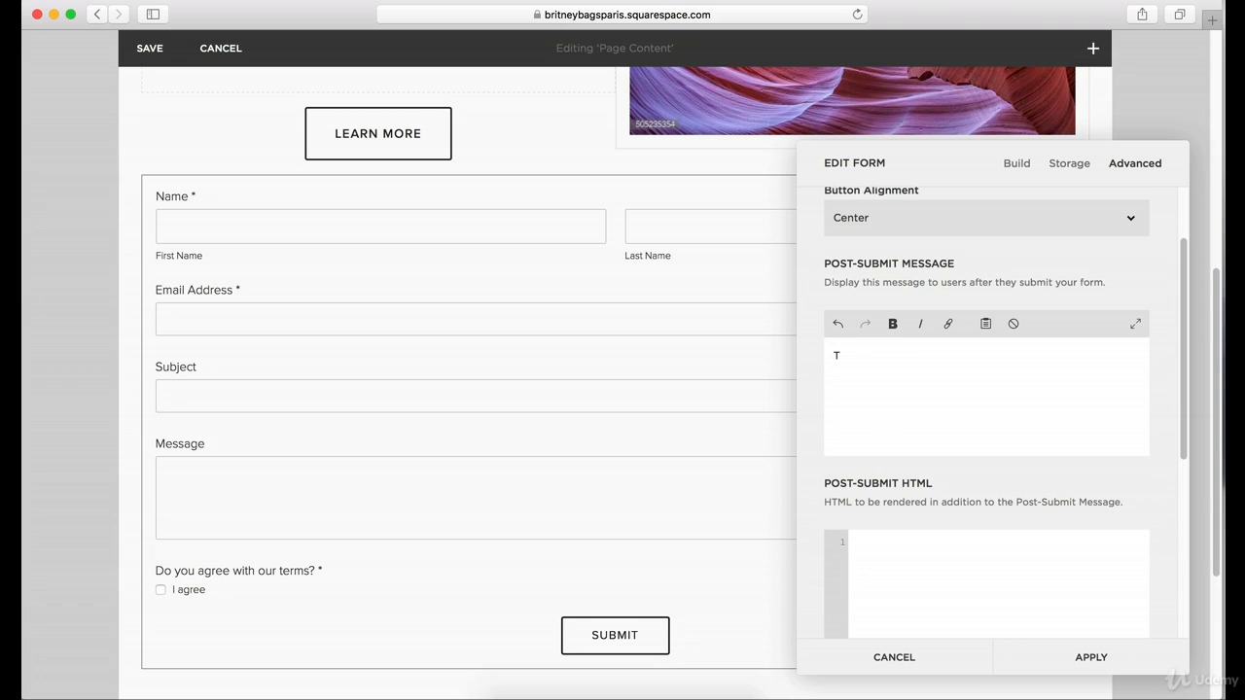
pyautogui.write('hanks!')
# Check the Post-Submit HTML and Lightbox Mode options, and apply the form changes
pyautogui.scroll(-1, 901, 395)
pyautogui.scroll(-2, 902, 394)
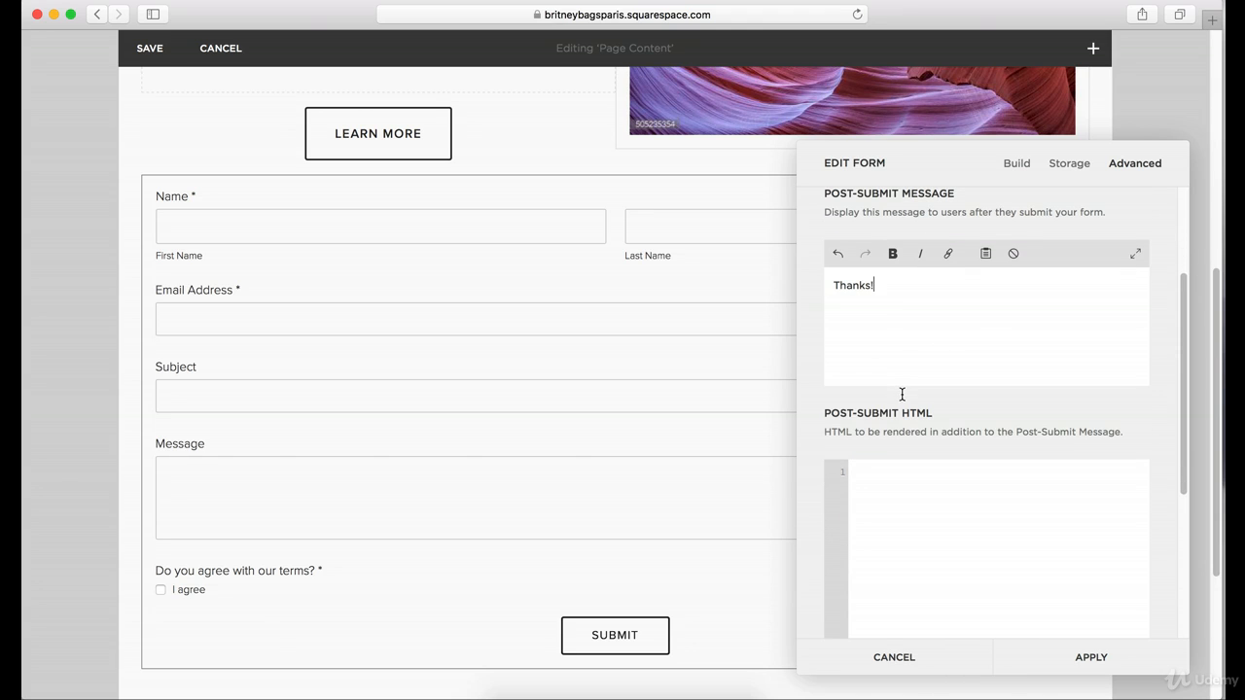
pyautogui.scroll(-2, 936, 341)
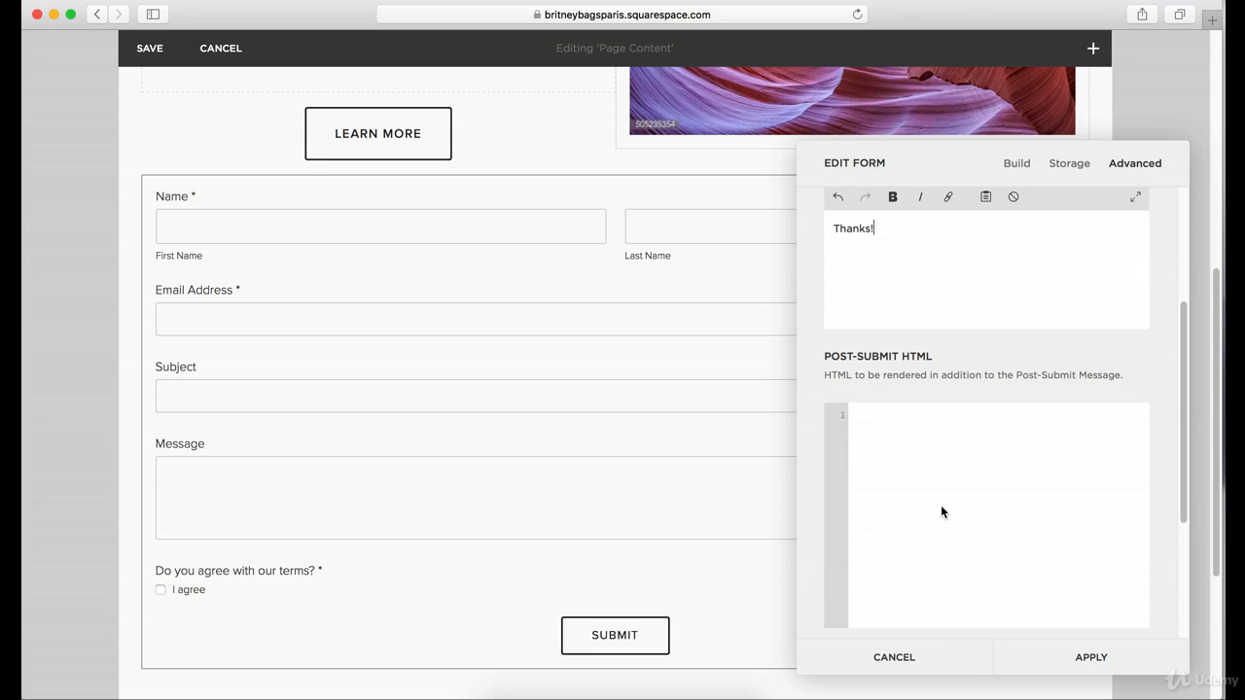
pyautogui.scroll(-6, 941, 512)
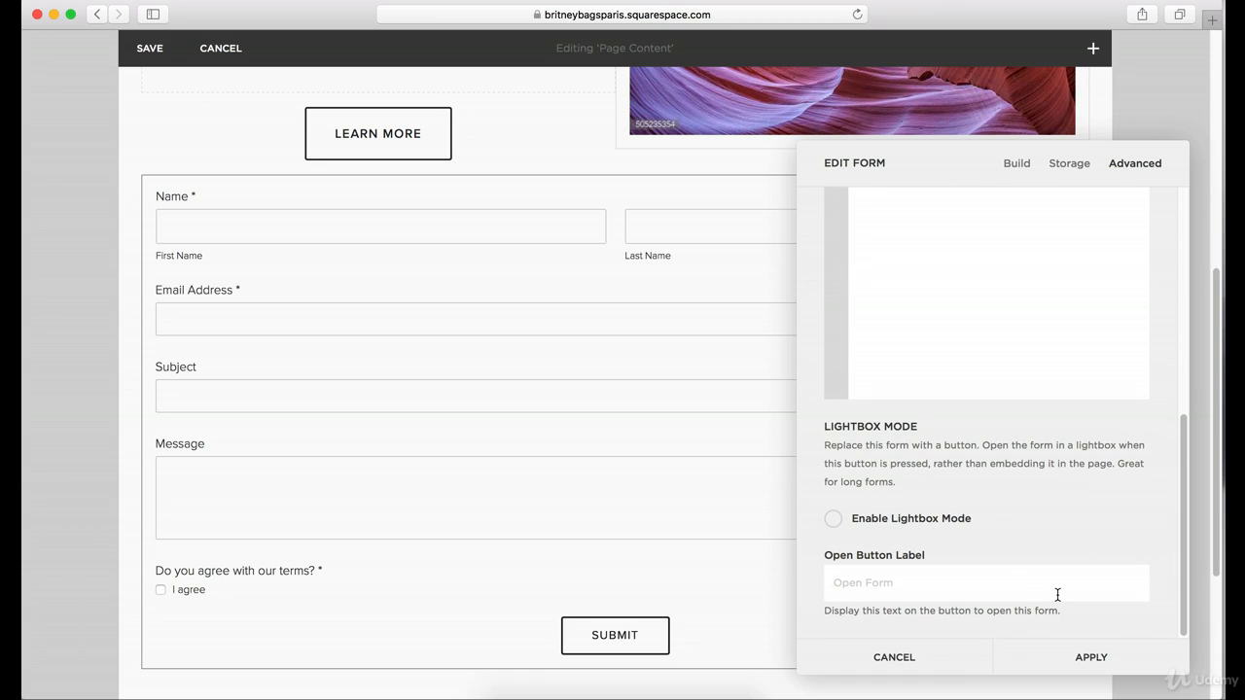
pyautogui.click(1119, 669)
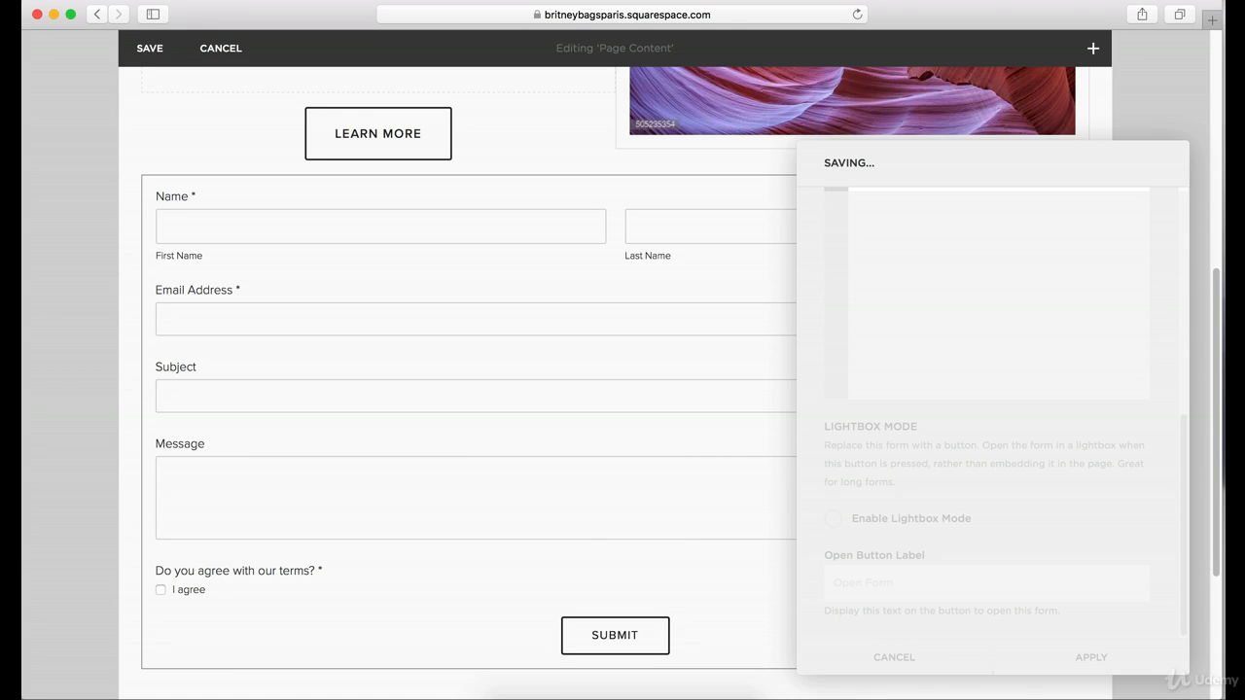
# Examine the updated contact form and the surrounding page content in the page editor
pyautogui.scroll(-5, 690, 350)
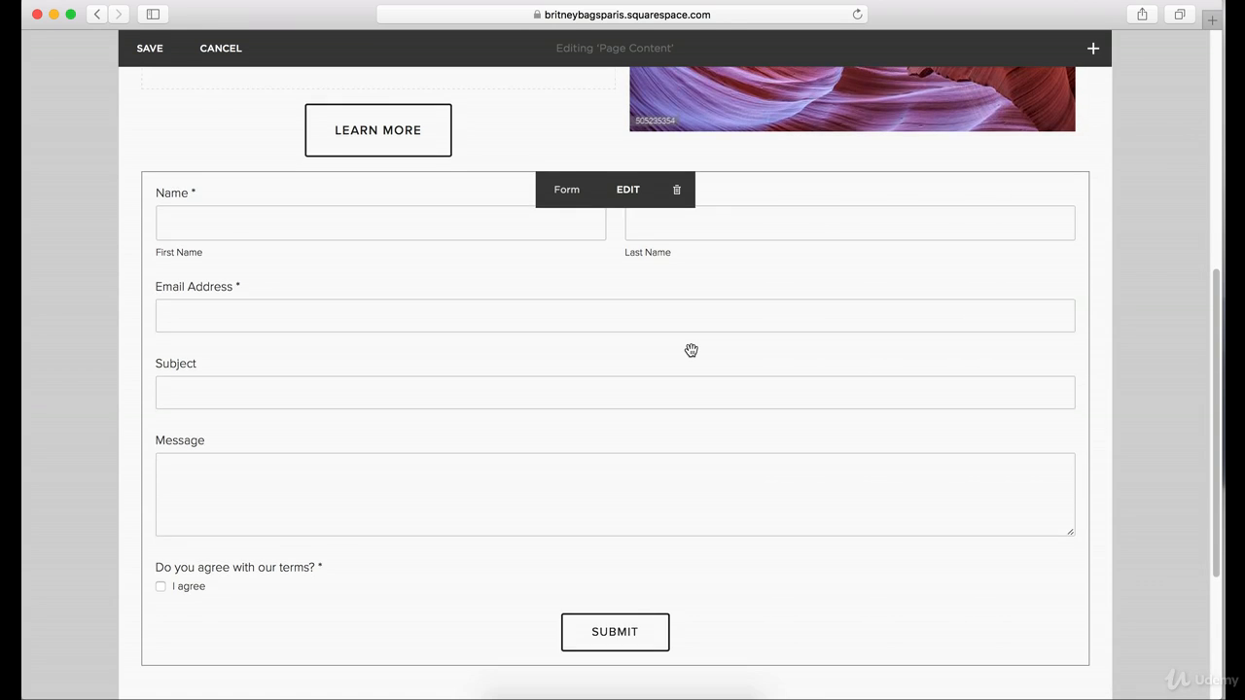
pyautogui.scroll(5, 691, 351)
pyautogui.scroll(-1, 691, 350)
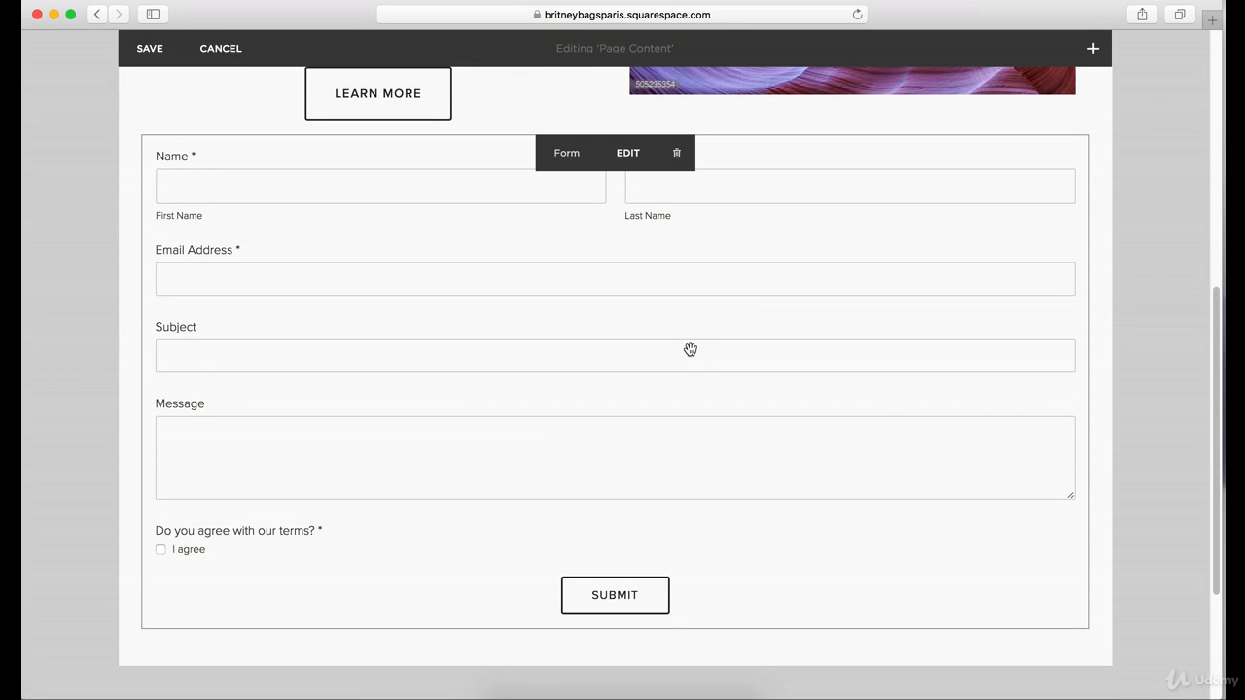
pyautogui.scroll(-3, 742, 359)
pyautogui.scroll(1, 695, 391)
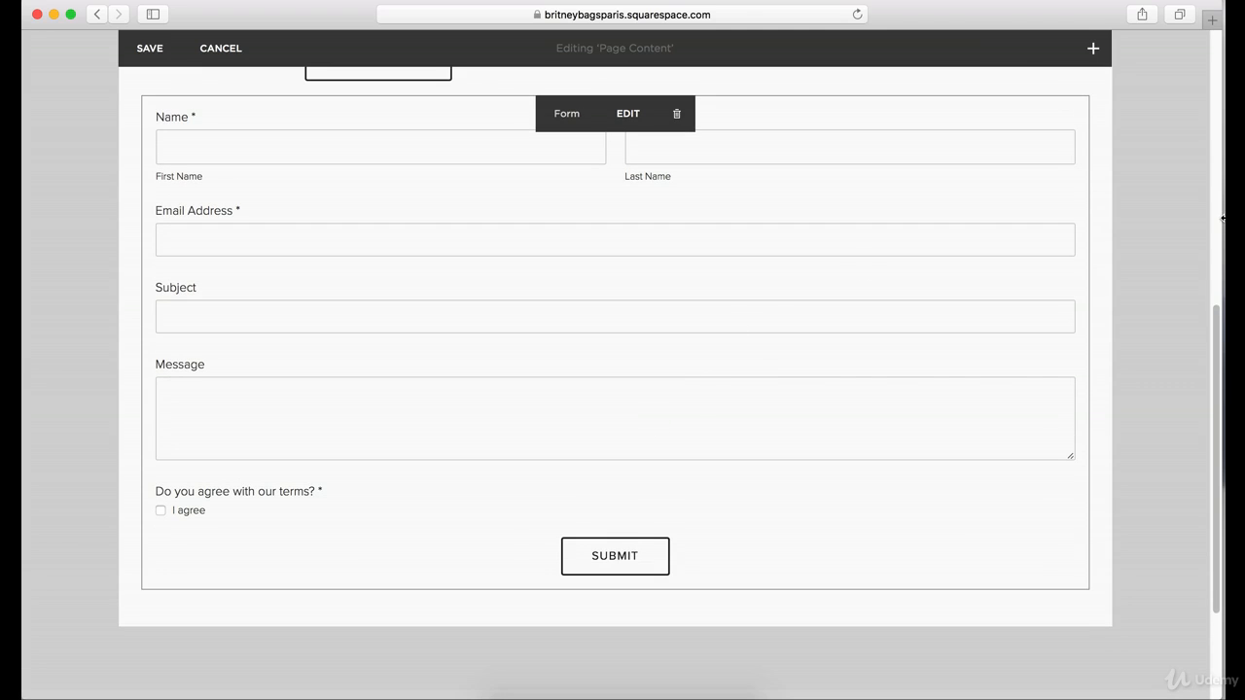
pyautogui.scroll(-2, 742, 403)
pyautogui.scroll(3, 739, 406)
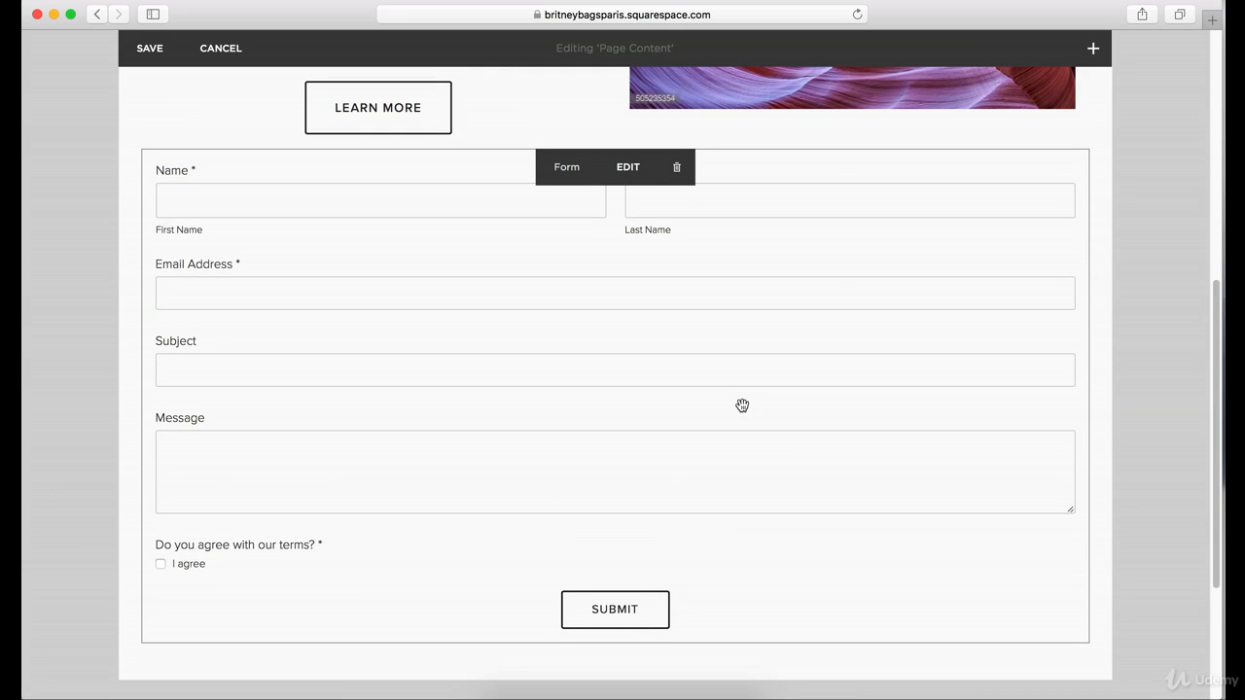
pyautogui.scroll(-1, 742, 405)
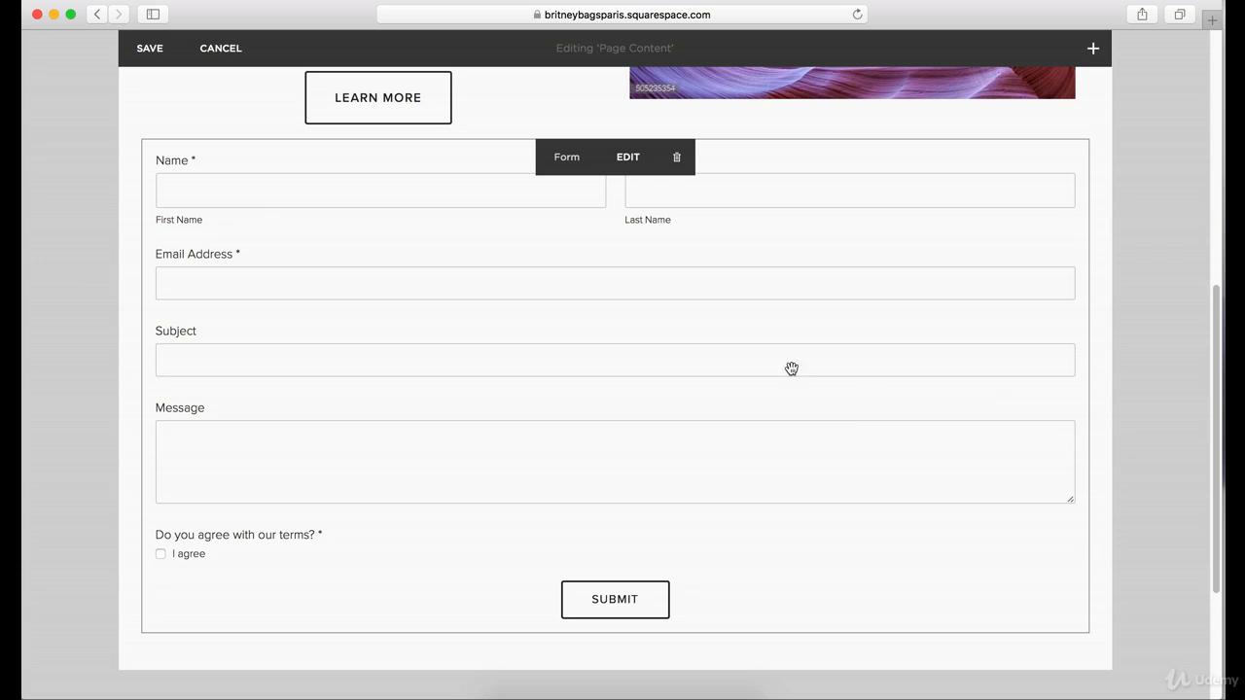
pyautogui.scroll(5, 372, 272)
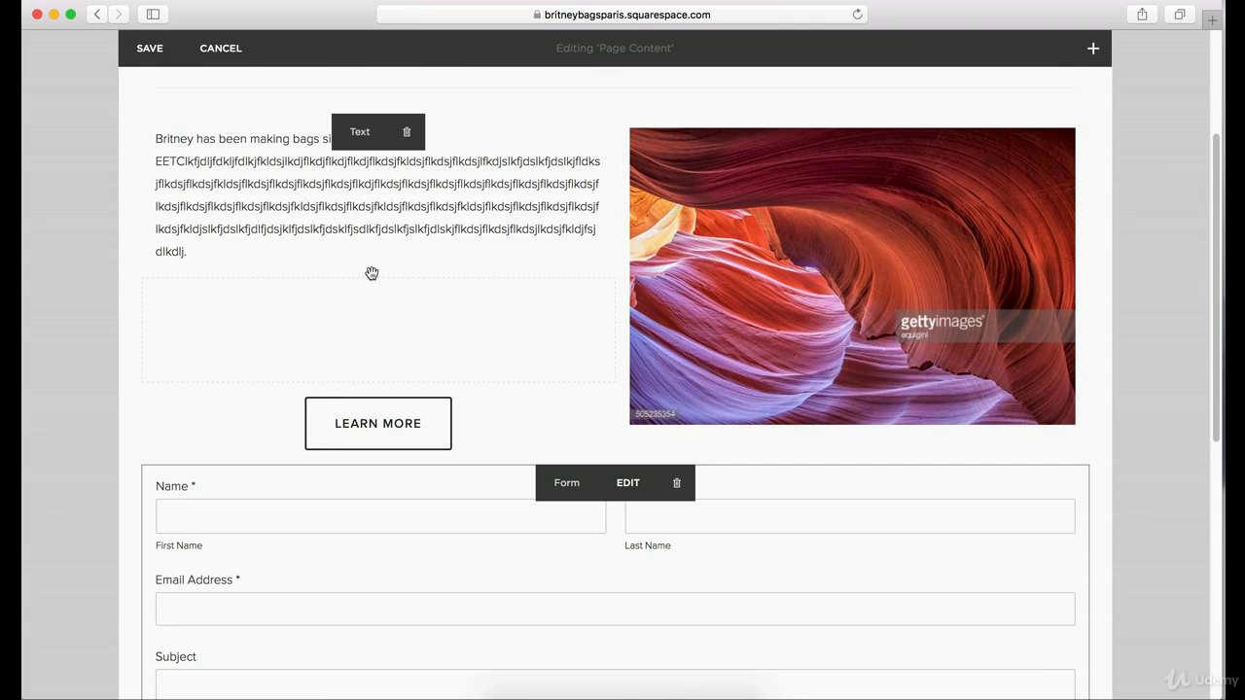